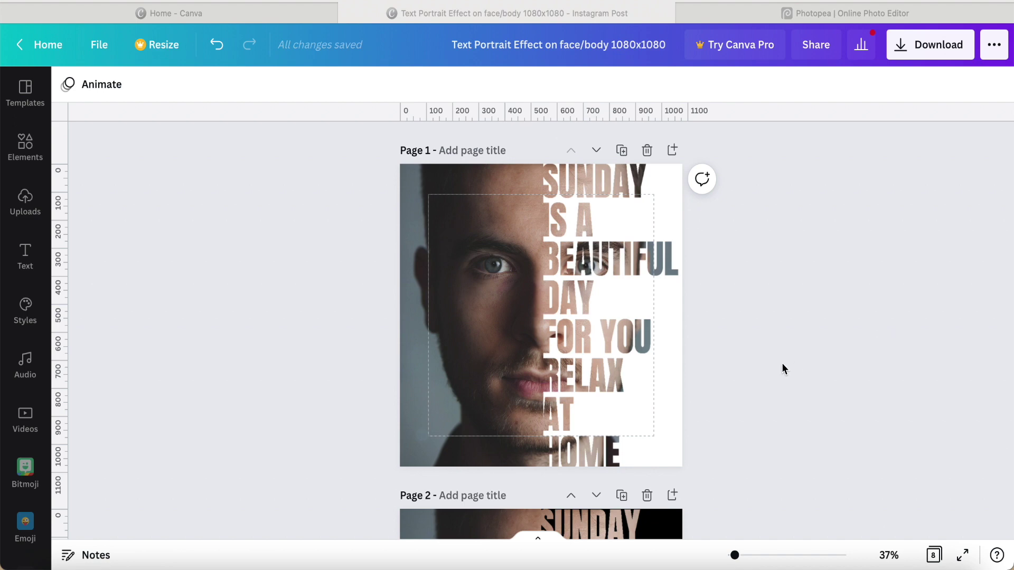
Add a blank ninth page at the end of the design.
scroll(782, 368, "down", 1)
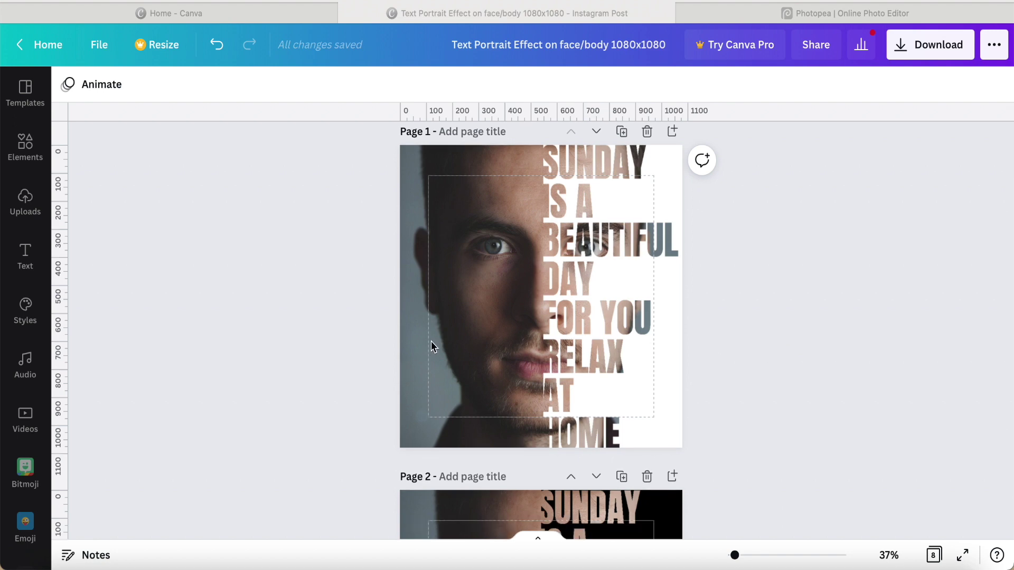
scroll(319, 382, "down", 10)
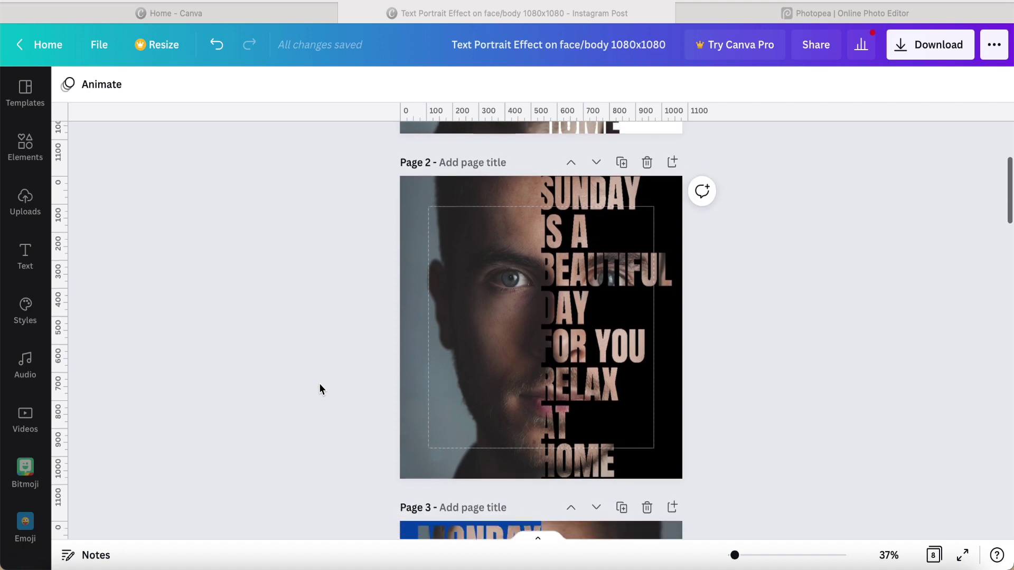
scroll(319, 388, "down", 1)
scroll(321, 389, "down", 15)
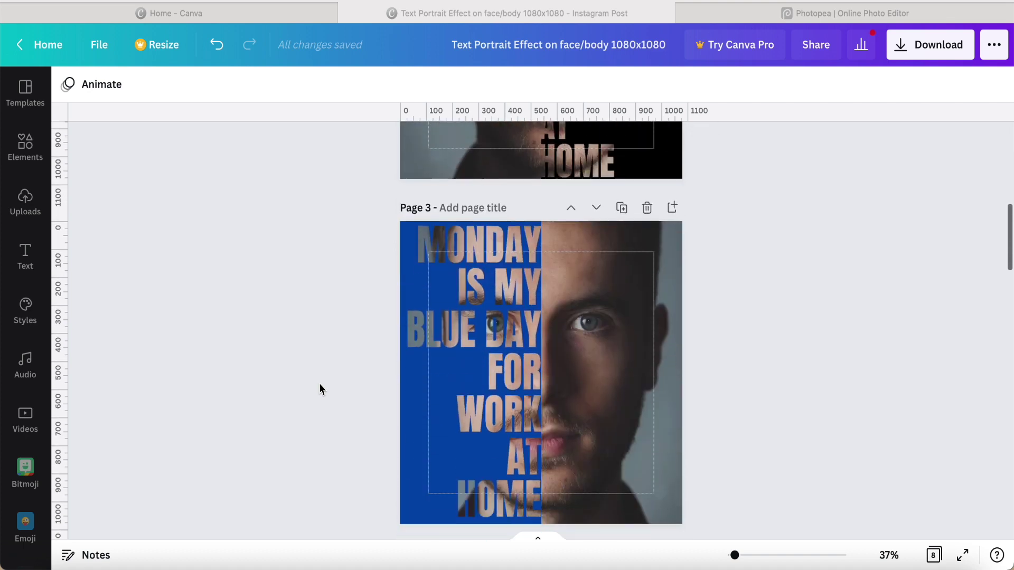
scroll(320, 389, "down", 5)
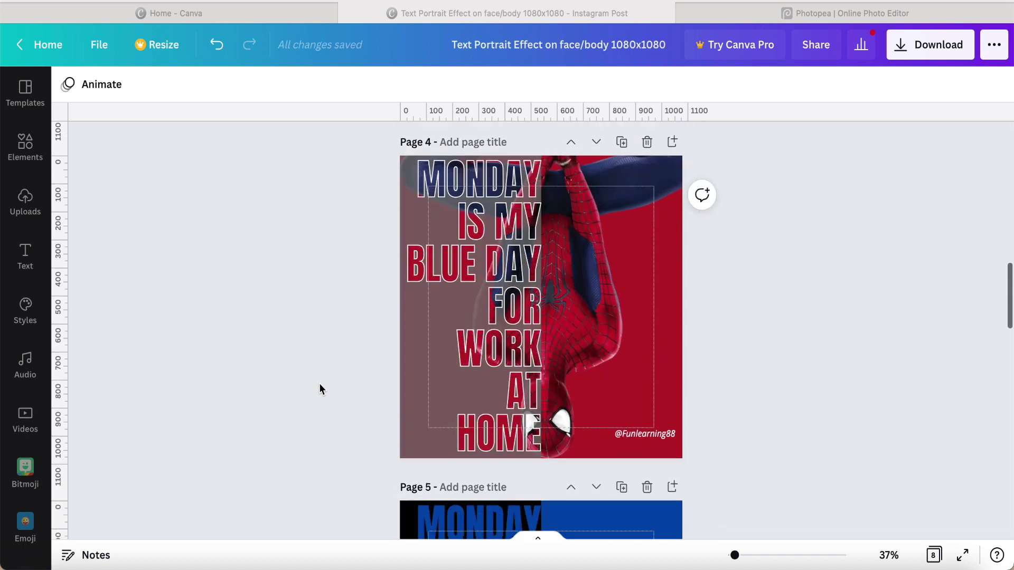
scroll(320, 389, "up", 1)
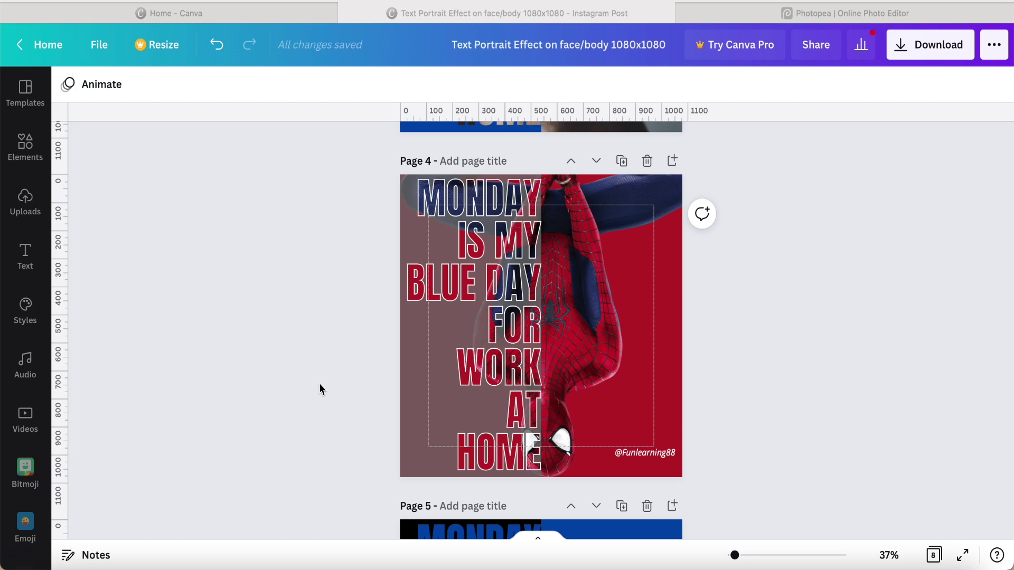
scroll(320, 389, "down", 20)
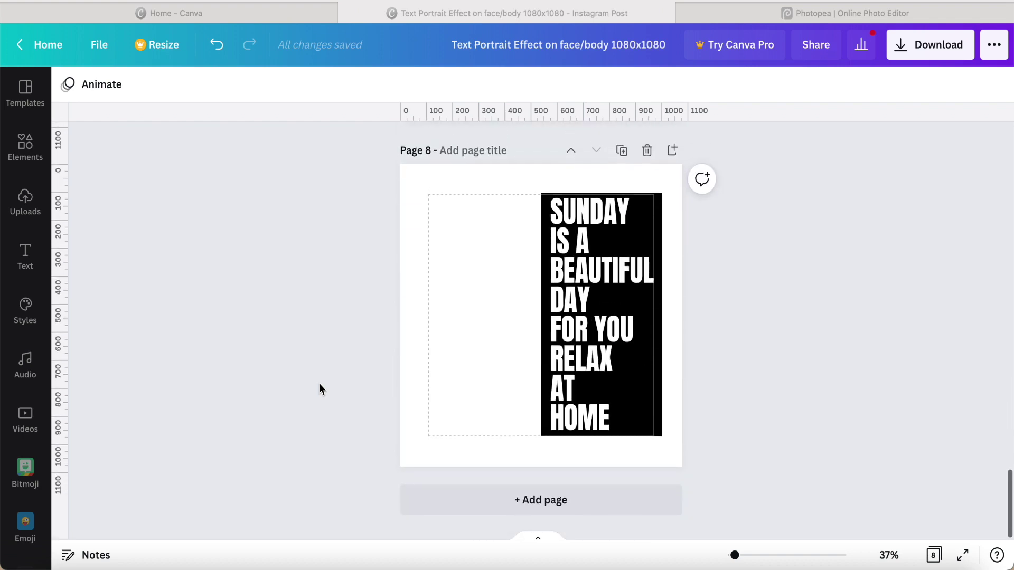
left_click(541, 502)
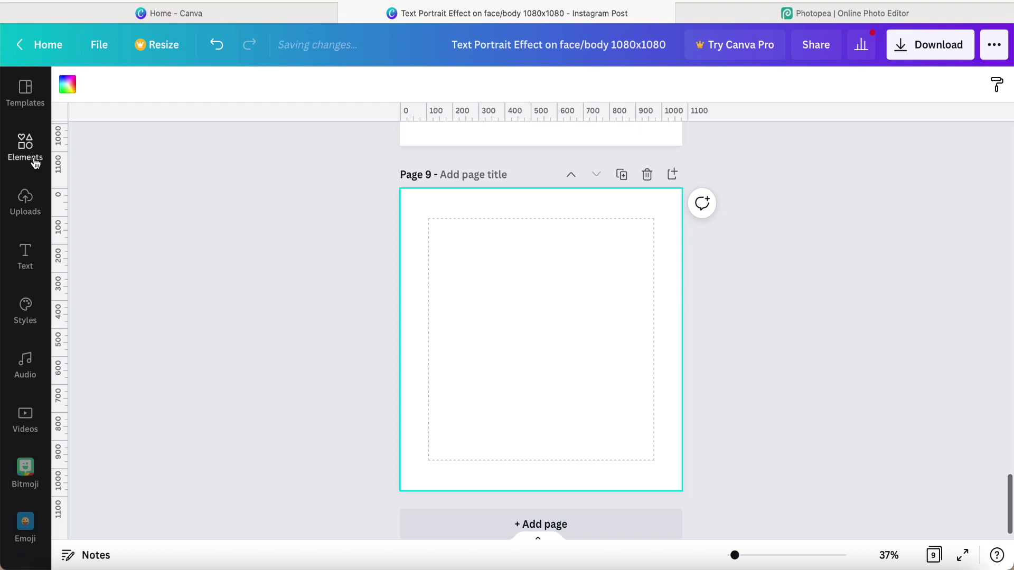
Rerun the recent 'man' search in Elements to browse stock male portrait photos.
left_click(25, 98)
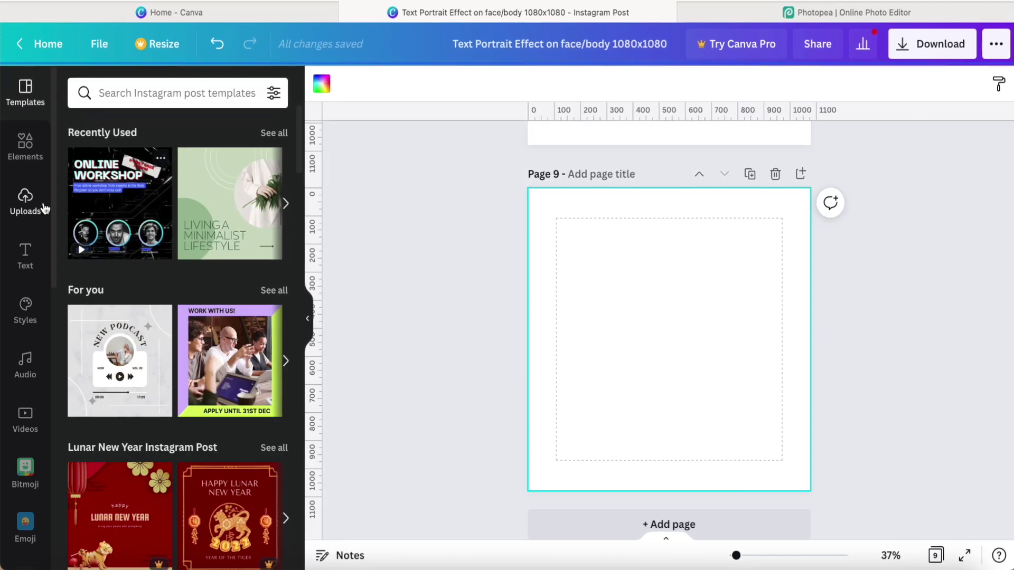
left_click(25, 158)
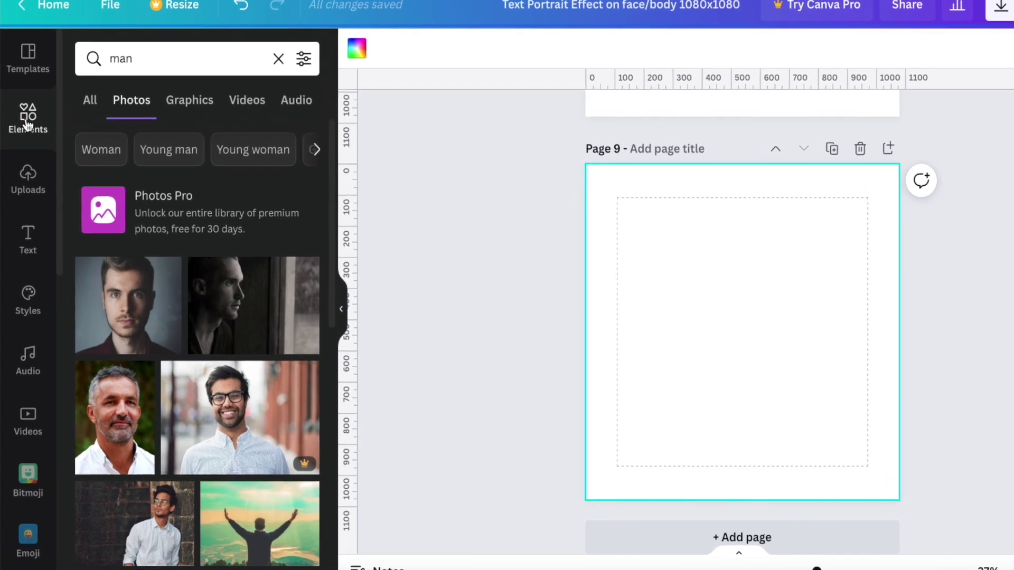
left_click(150, 47)
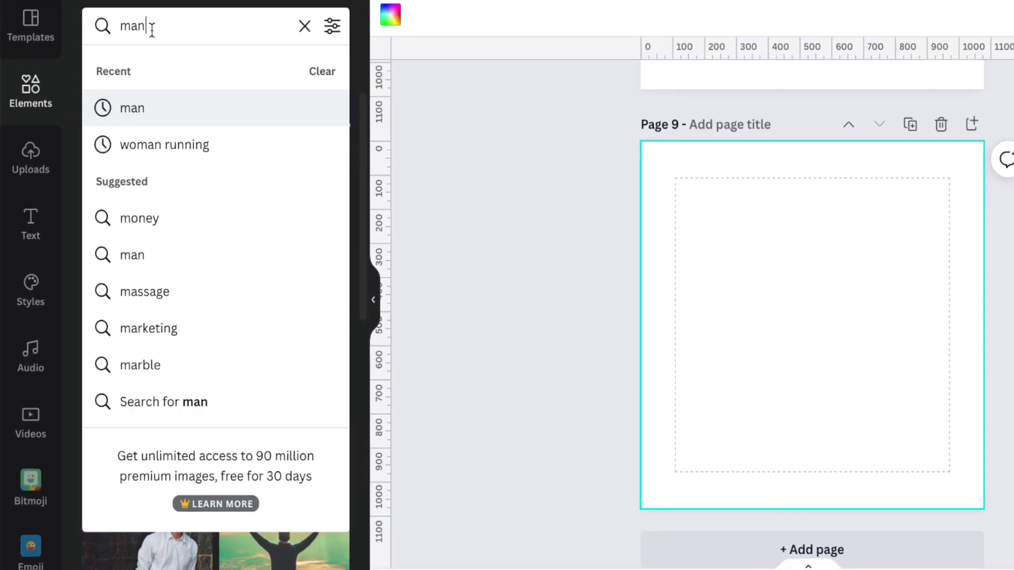
left_click(209, 112)
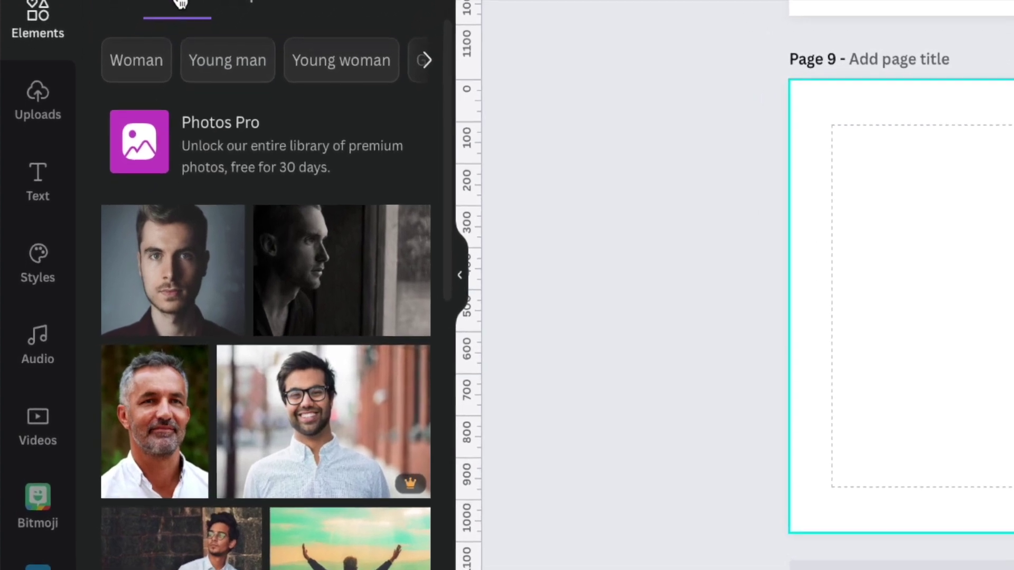
scroll(323, 365, "down", 5)
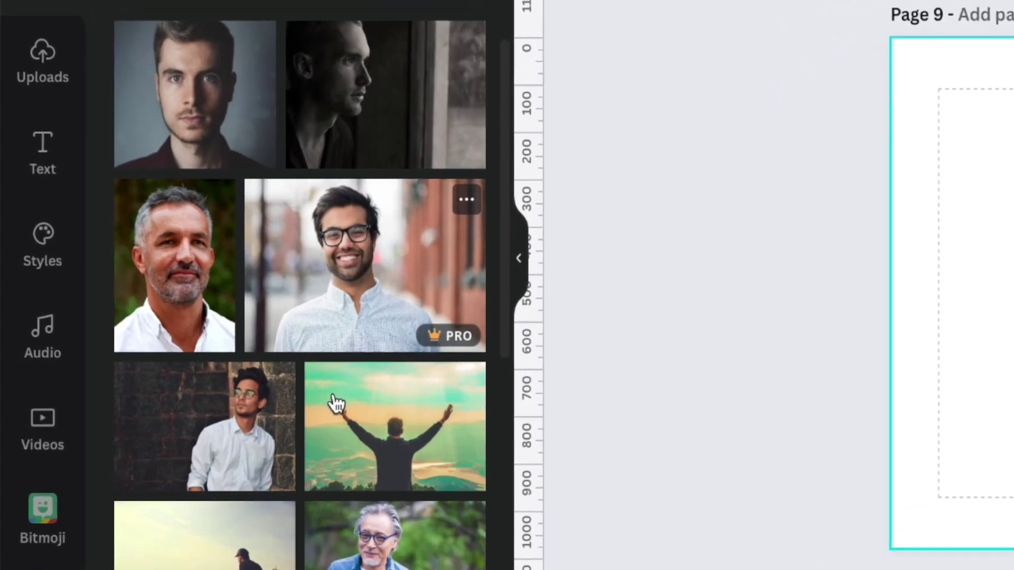
scroll(317, 502, "down", 3)
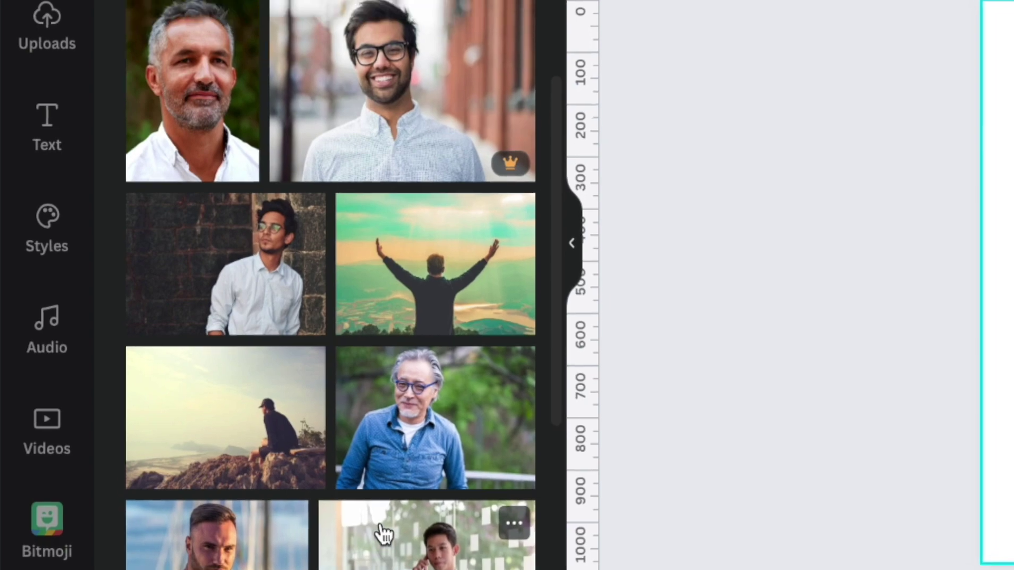
scroll(386, 537, "up", 5)
scroll(391, 536, "down", 1)
Place the first close-up man portrait on page 9 and set it as the background.
left_click(242, 279)
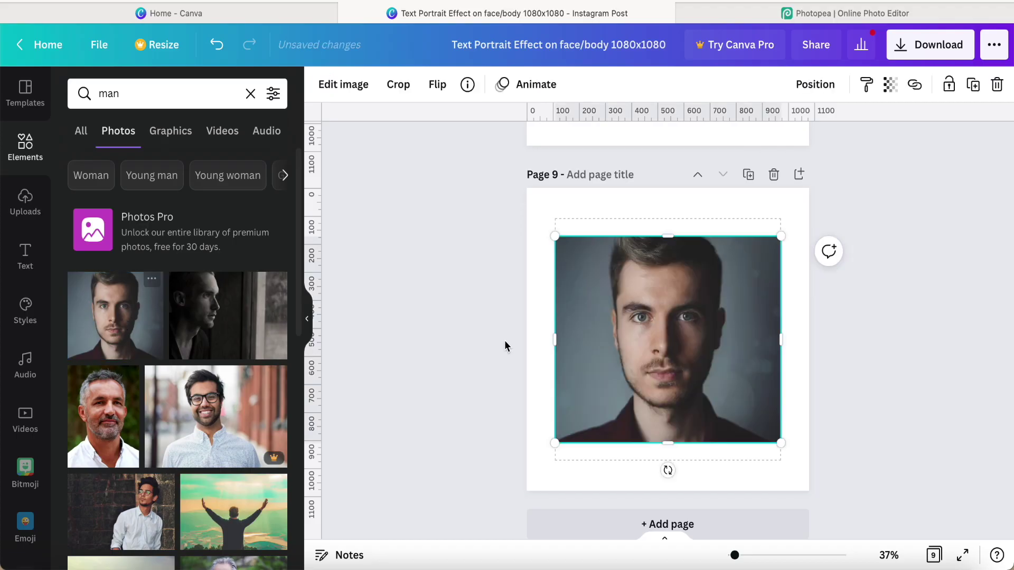
right_click(627, 353)
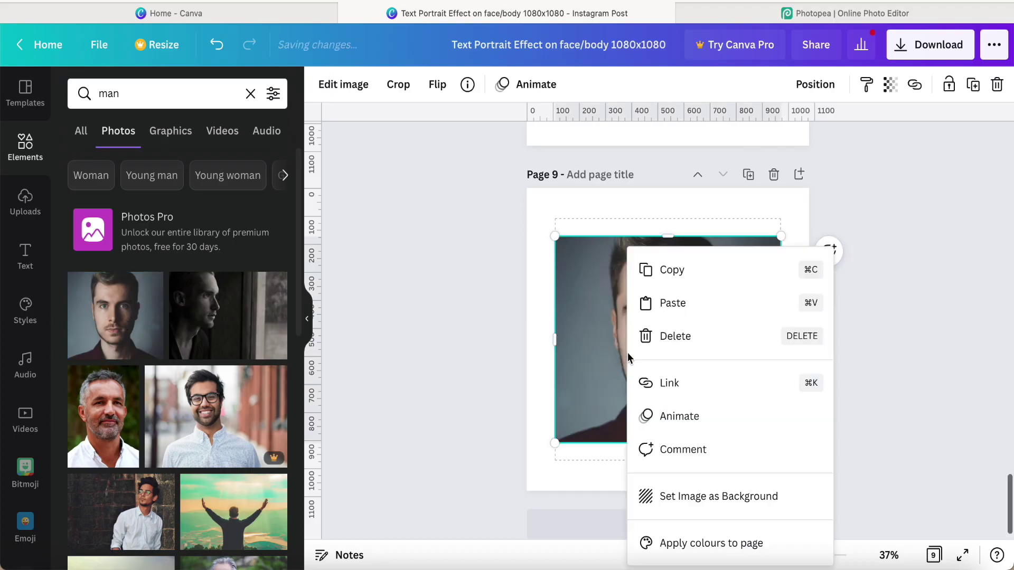
left_click(677, 498)
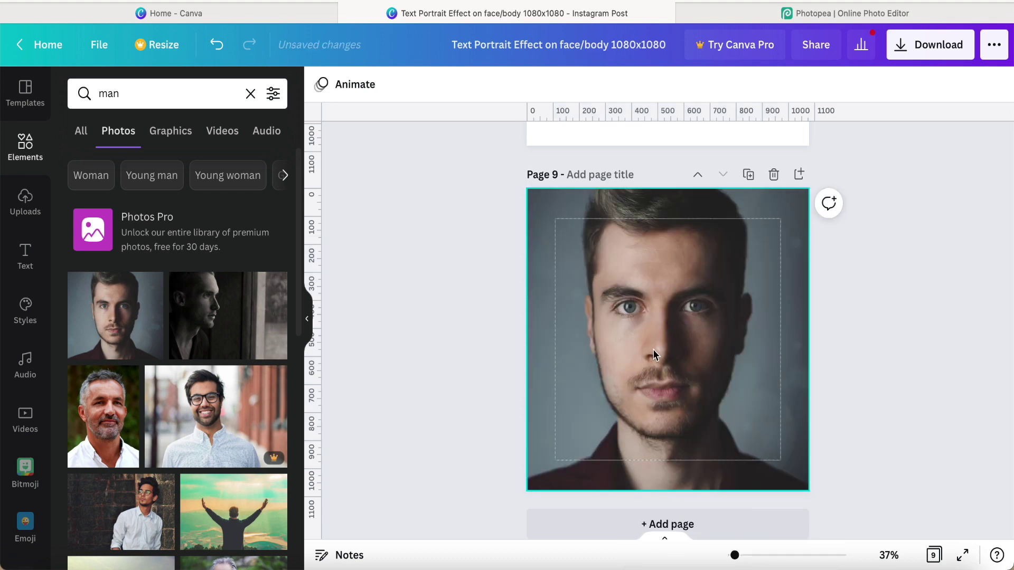
Title page 9 'first step'.
left_click(598, 176)
type("first s")
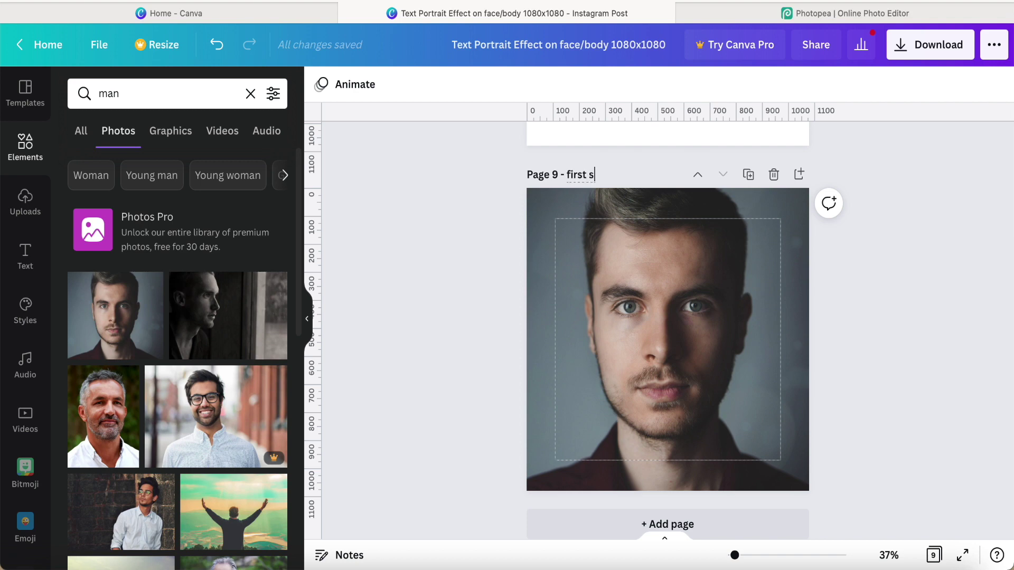
left_click(440, 266)
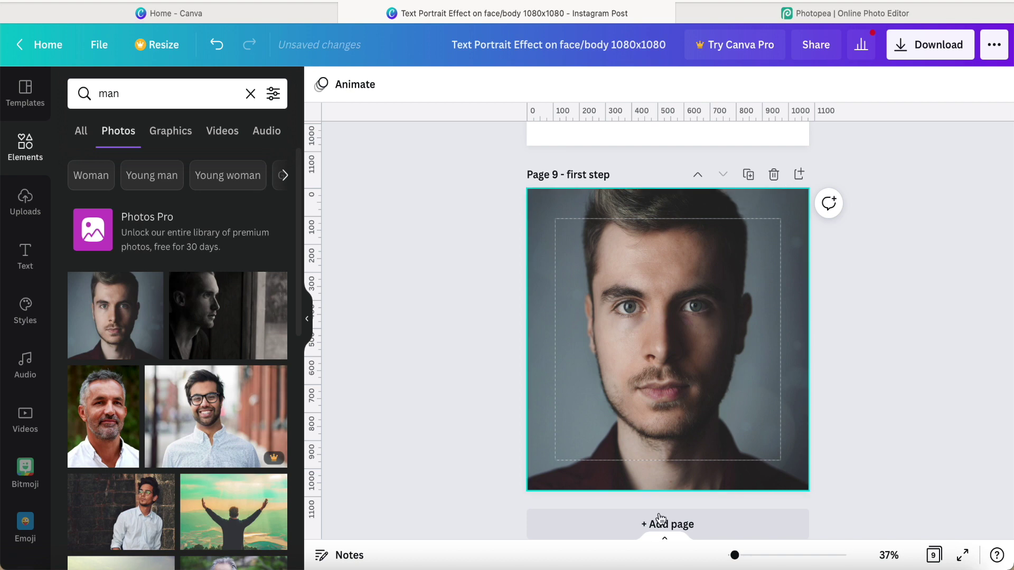
scroll(675, 482, "down", 1)
Add page 10 with a black background and a default paragraph text box.
left_click(667, 502)
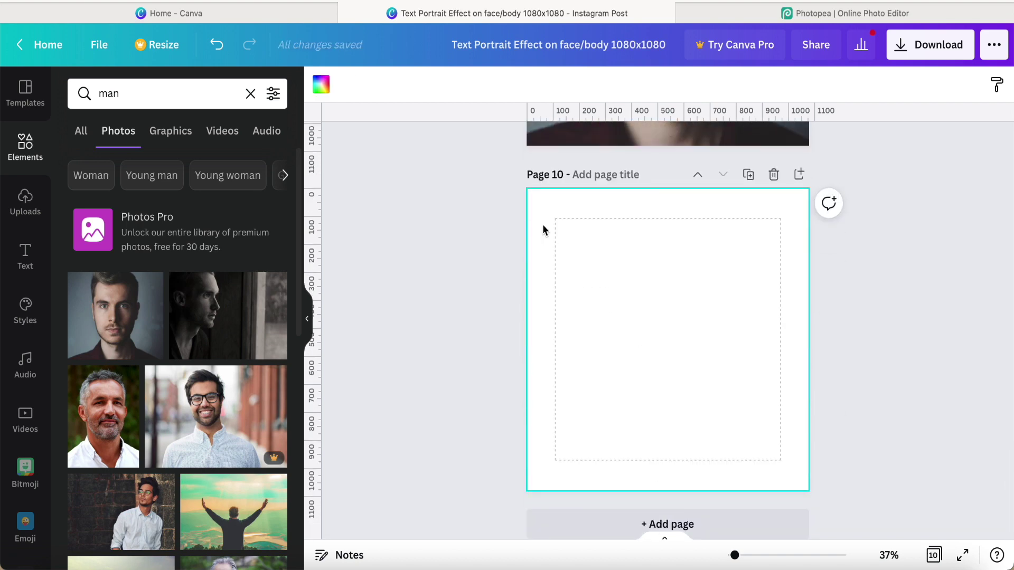
left_click(321, 84)
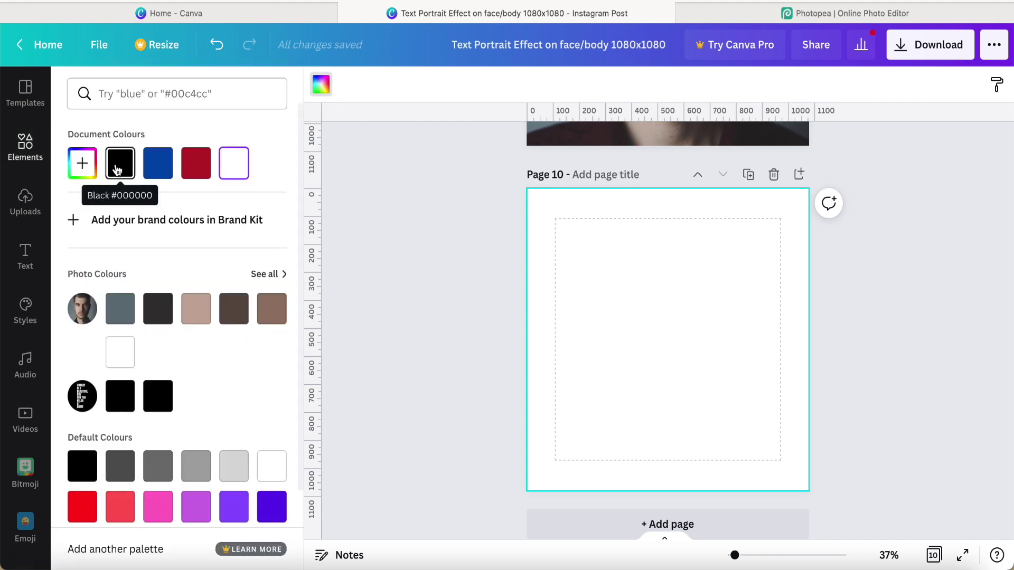
left_click(117, 170)
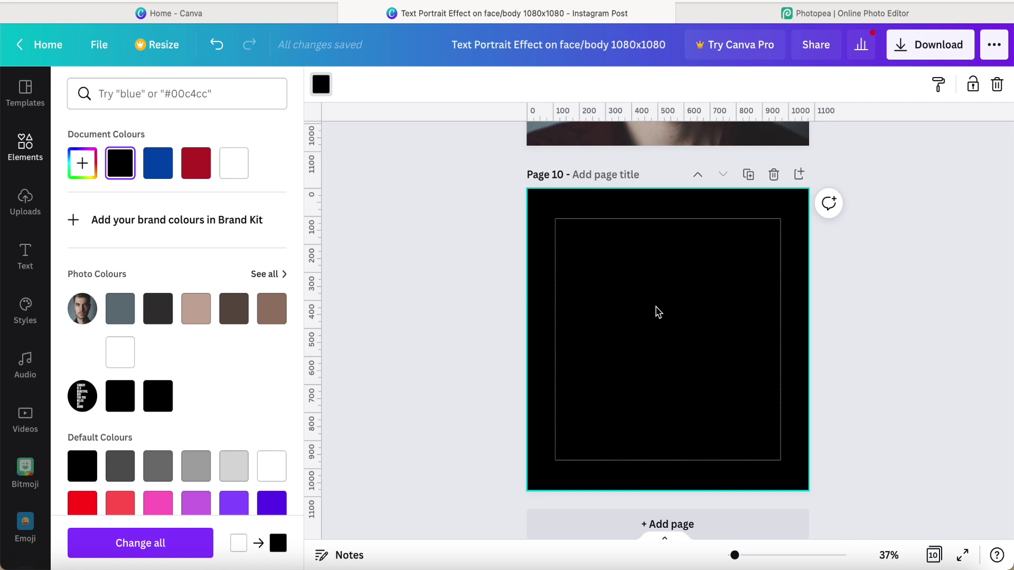
key("t")
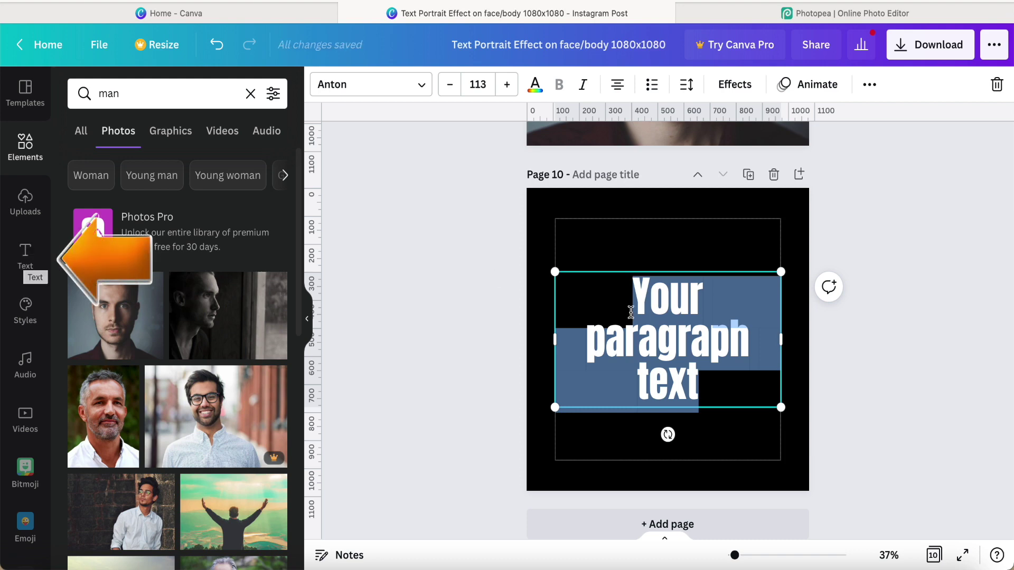
Replace the placeholder text with 'sunday is a beautiful day relax at home'.
left_click(703, 381)
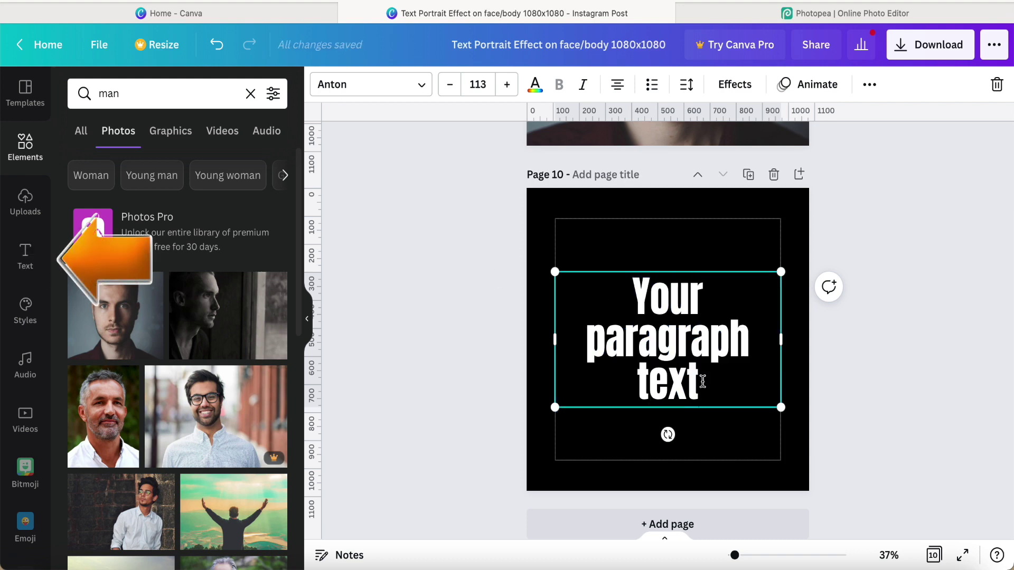
left_click_drag(702, 381, 630, 294)
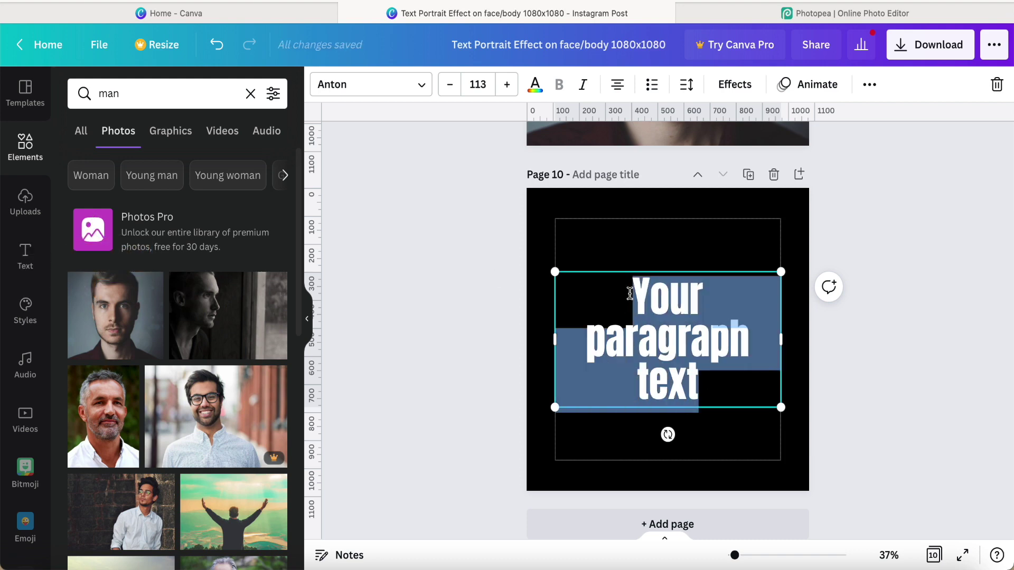
key("BackSpace")
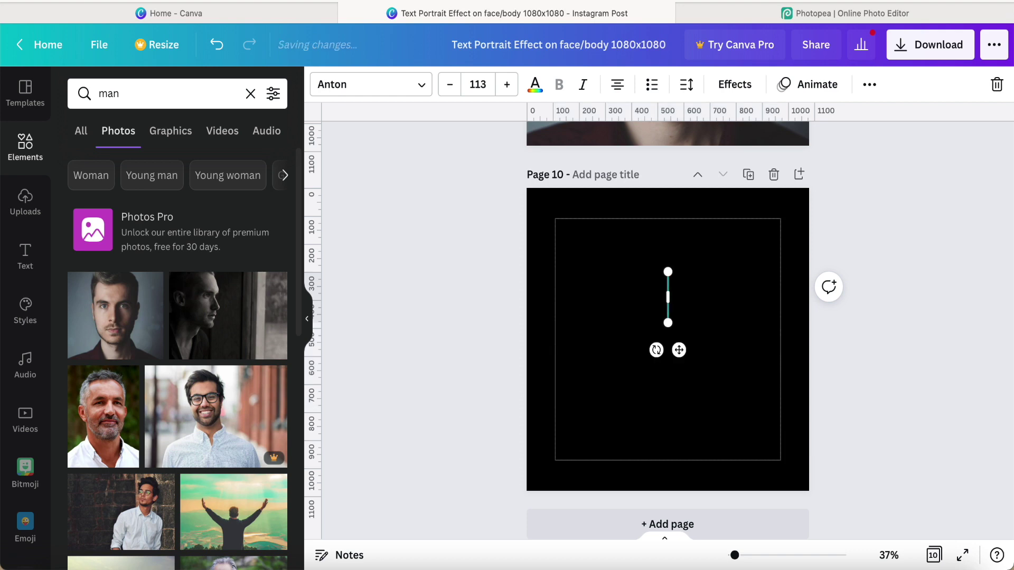
type("sunday is a bea")
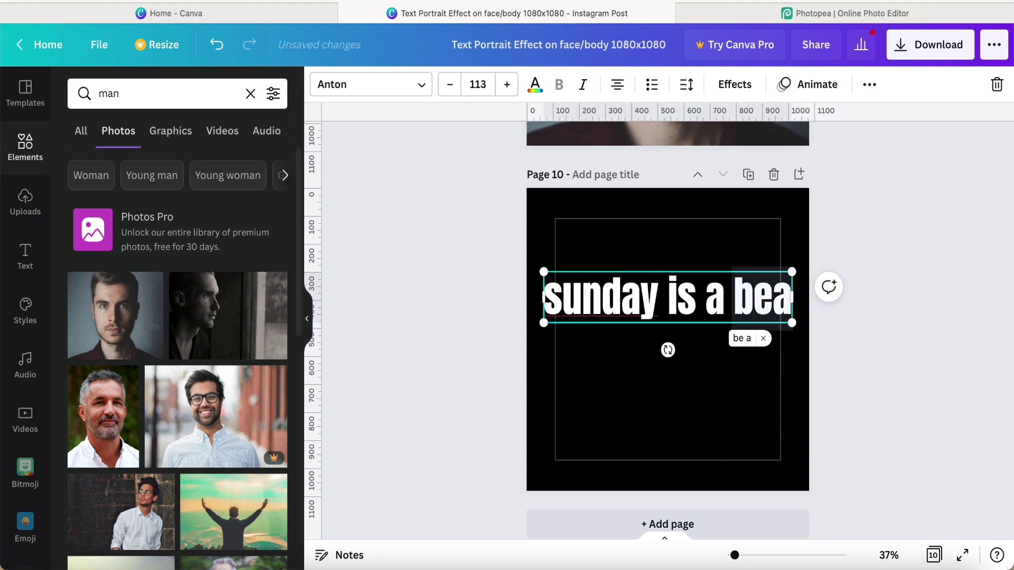
type("utiful day relax at home")
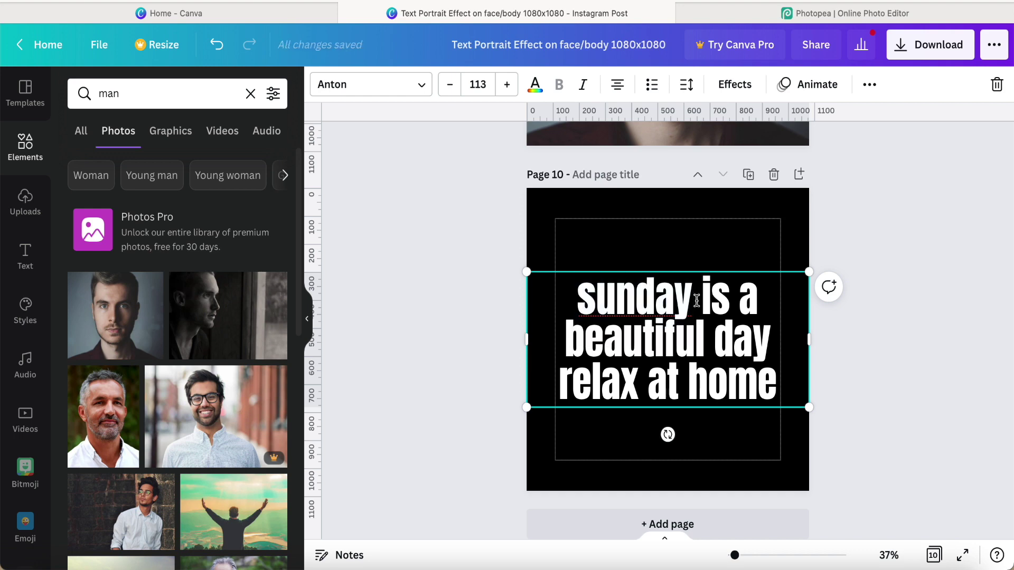
Break the text into stacked lines: sunday, is a, beautiful, day, relax, at, home.
left_click(696, 300)
key("Return")
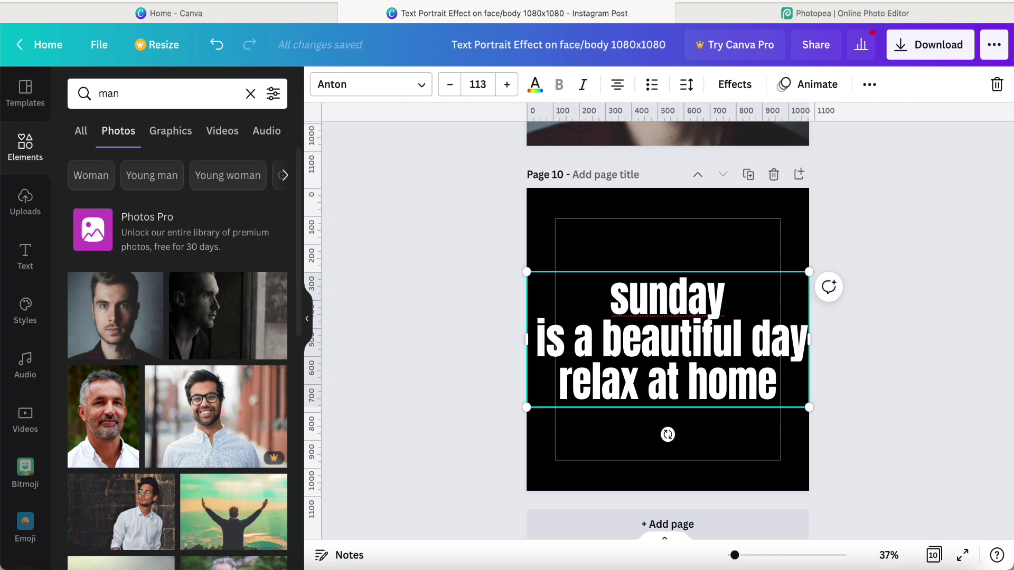
left_click(598, 348)
key("Return")
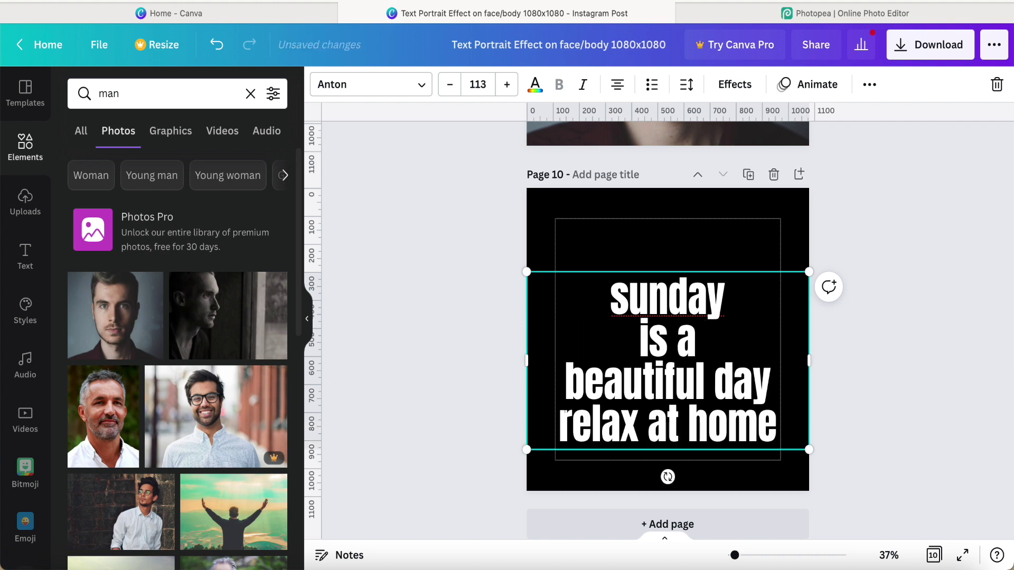
left_click(712, 386)
key("Return")
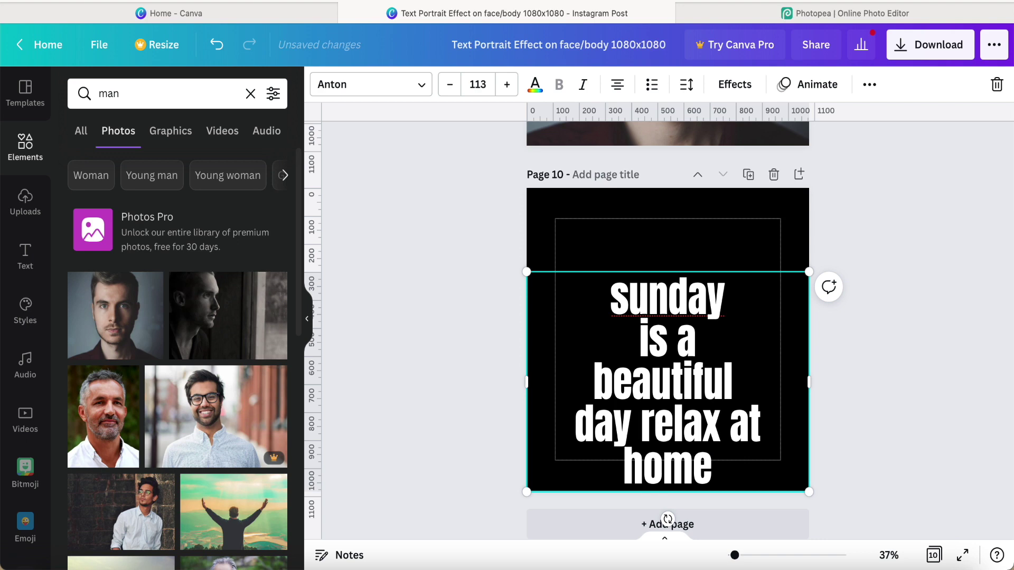
left_click(641, 429)
key("Return")
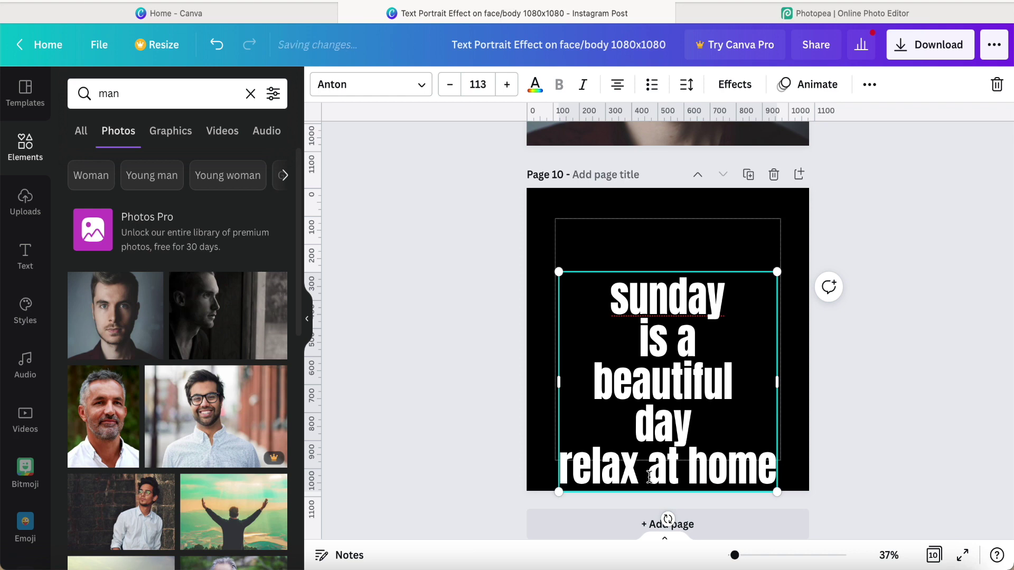
left_click(649, 478)
key("Return")
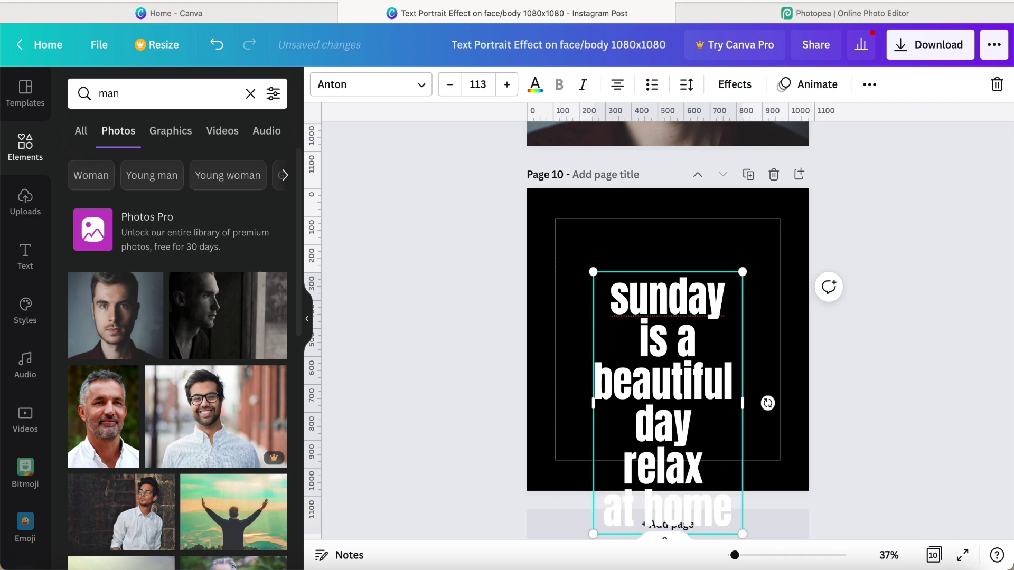
left_click(639, 512)
key("Return")
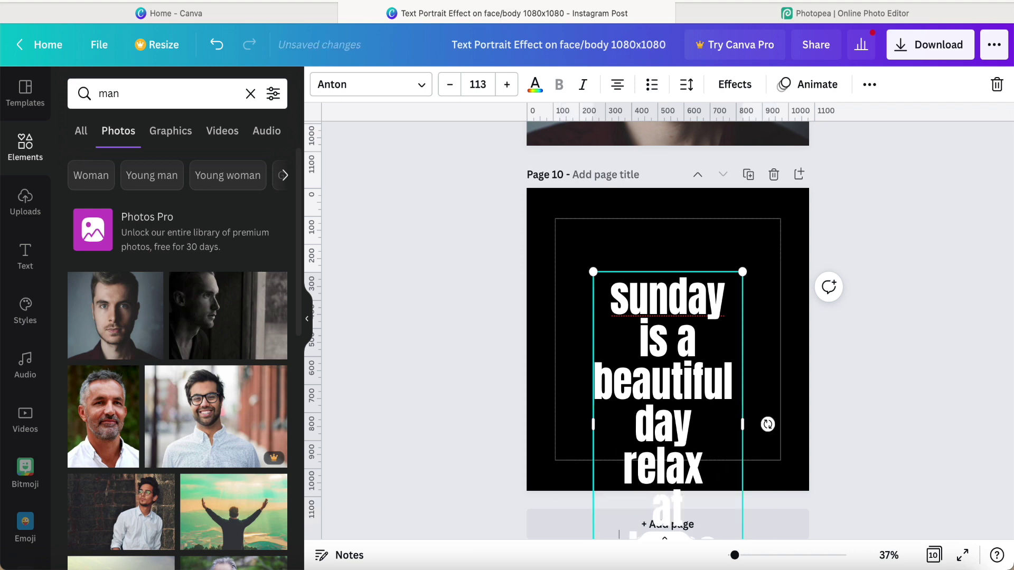
Move the stacked text block up toward the top of page 10.
triple_click(669, 375)
left_click(767, 341)
left_click(680, 387)
left_click_drag(681, 387, 682, 299)
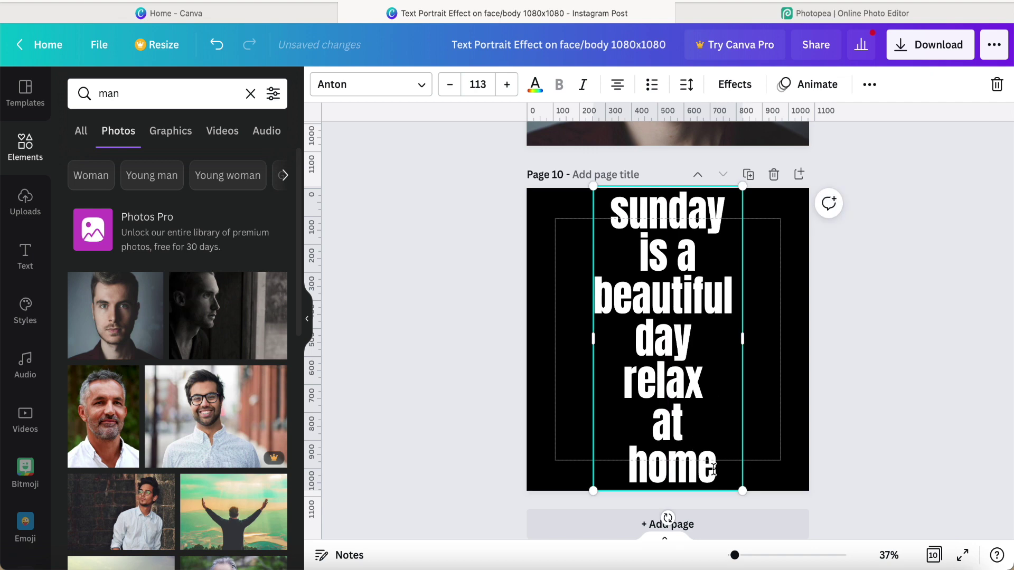
left_click_drag(714, 470, 692, 476)
left_click(766, 416)
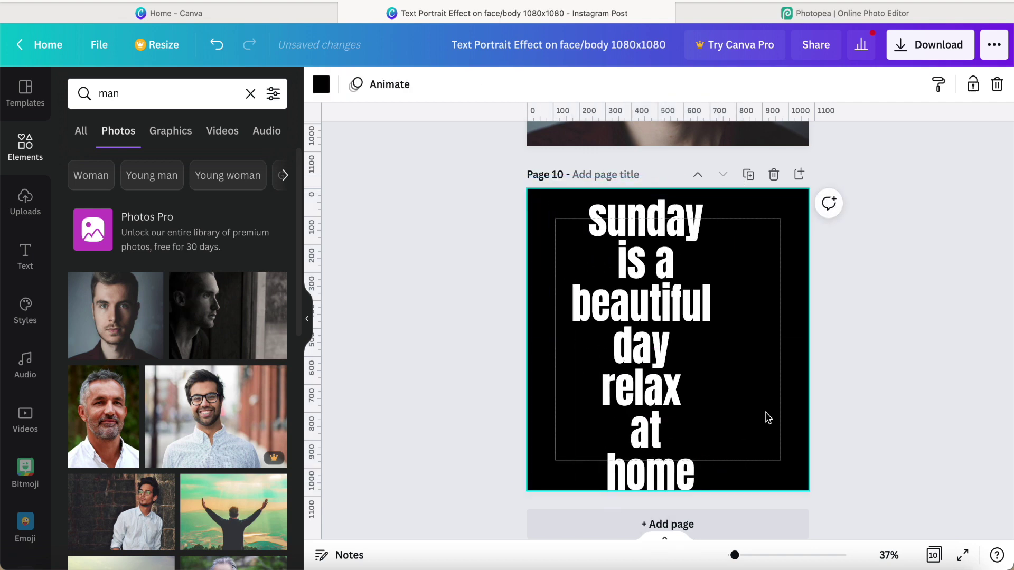
left_click(640, 228)
left_click_drag(639, 228, 718, 472)
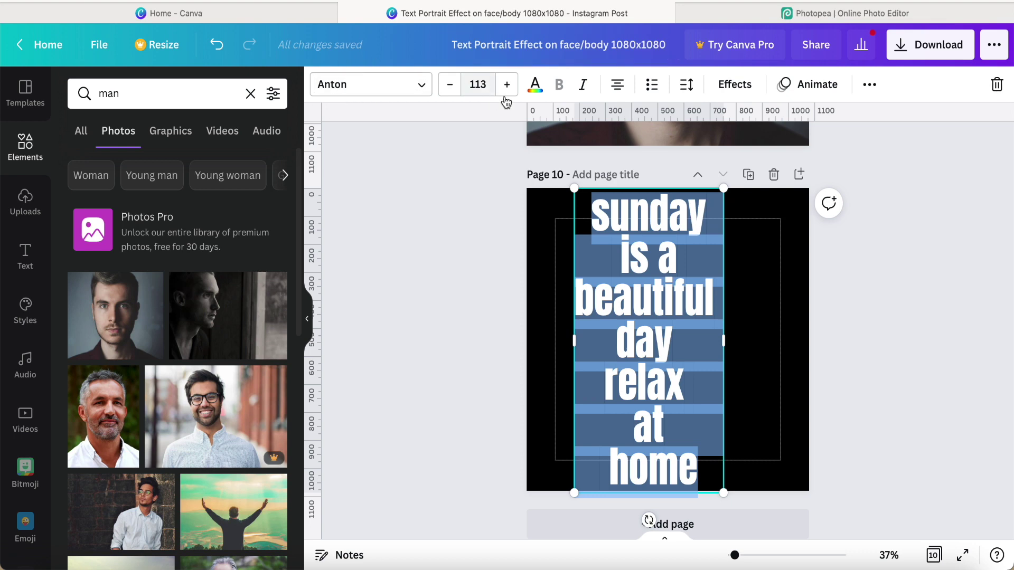
Left-align the text and delete the leading spaces before 'is a' and 'home'.
left_click(617, 86)
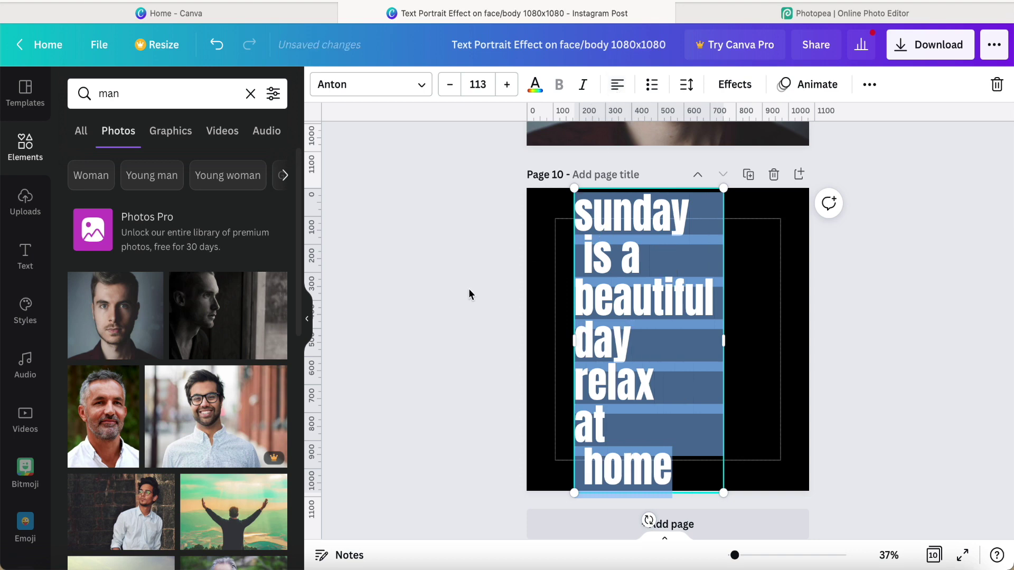
left_click(461, 304)
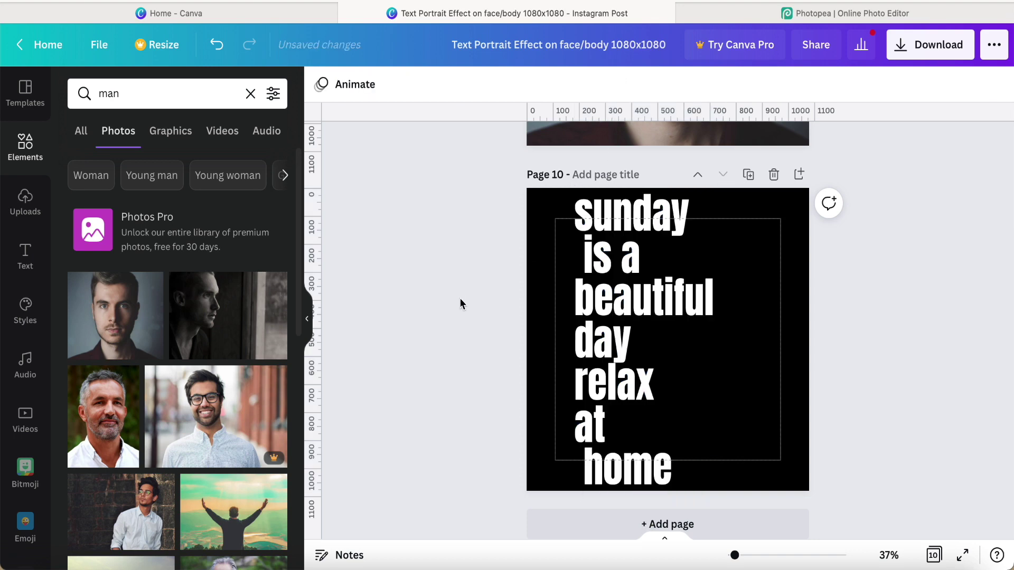
left_click(586, 256)
double_click(585, 256)
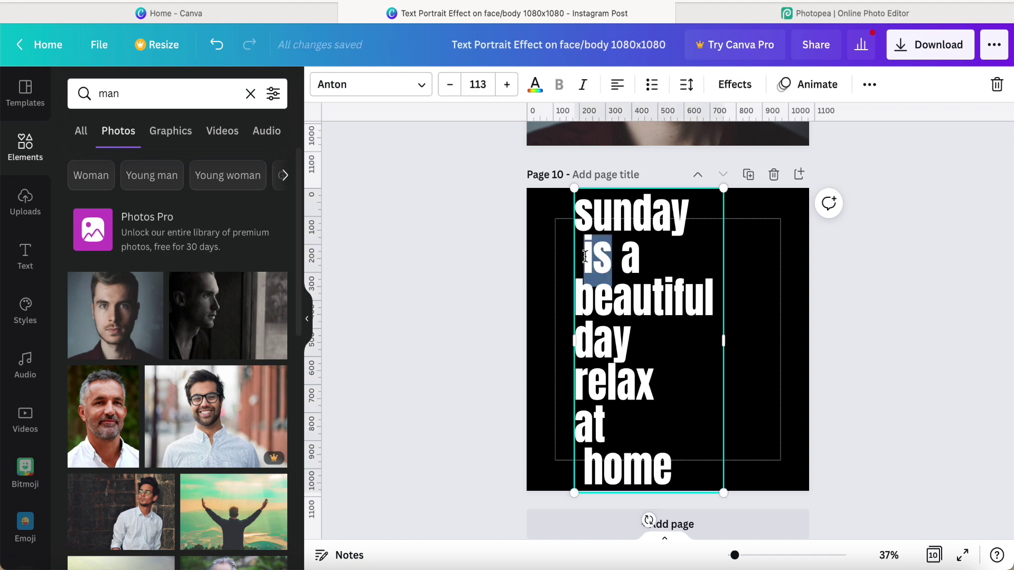
key("Escape")
key("BackSpace")
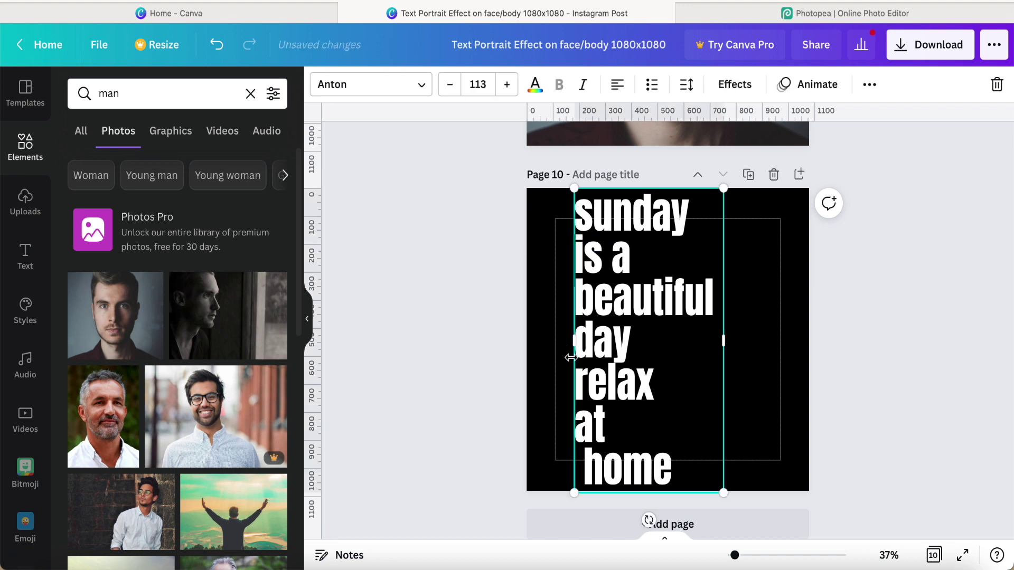
double_click(587, 460)
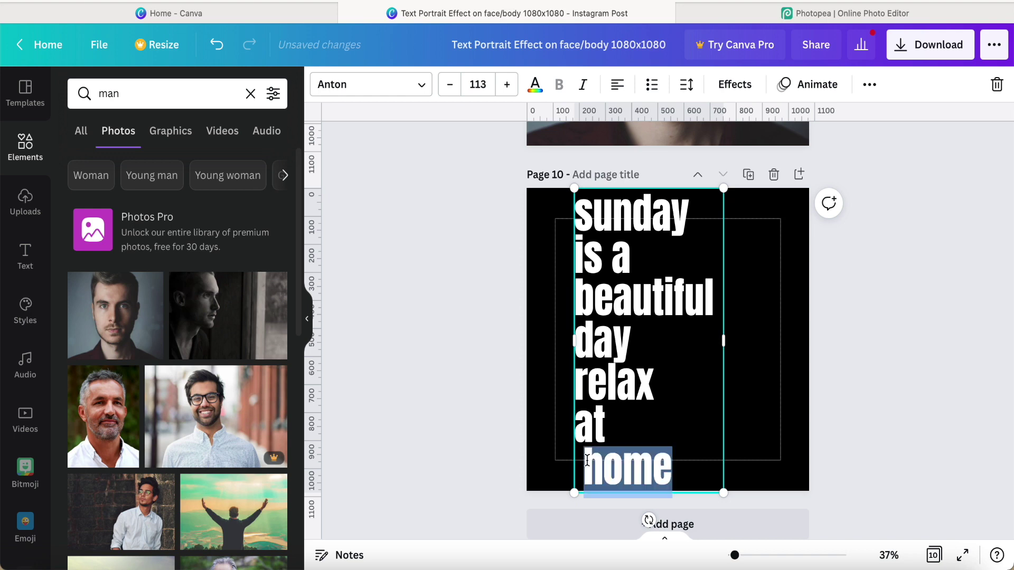
left_click(587, 460)
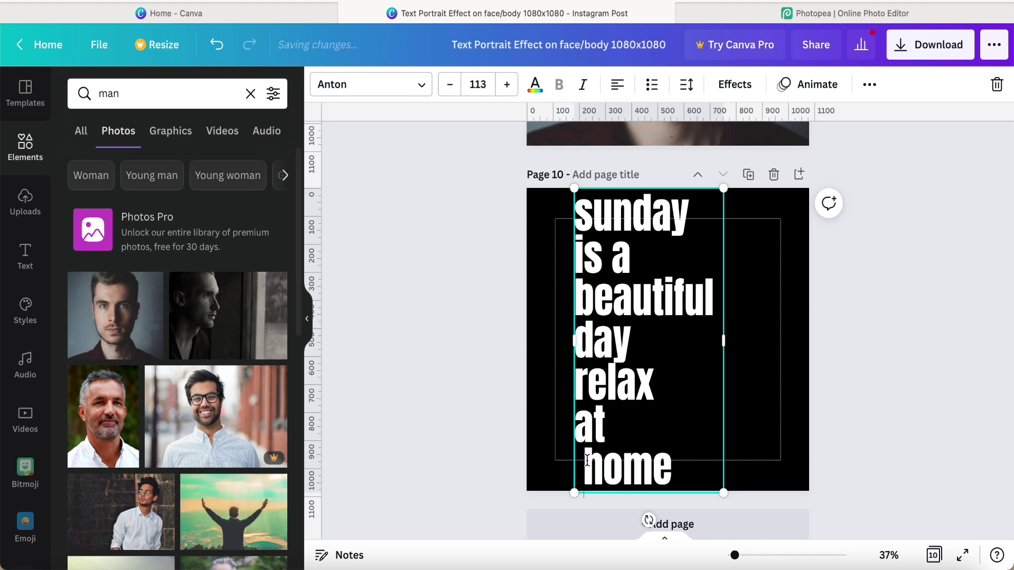
key("BackSpace")
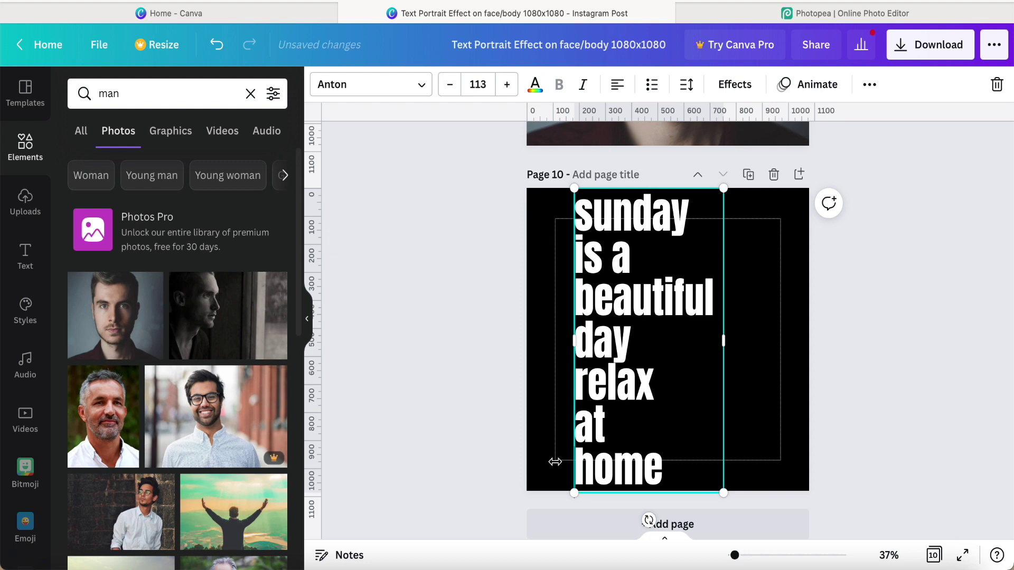
Push the text block against the right edge of page 10.
left_click(442, 452)
left_click(634, 387)
left_click_drag(634, 387, 716, 389)
key("Escape")
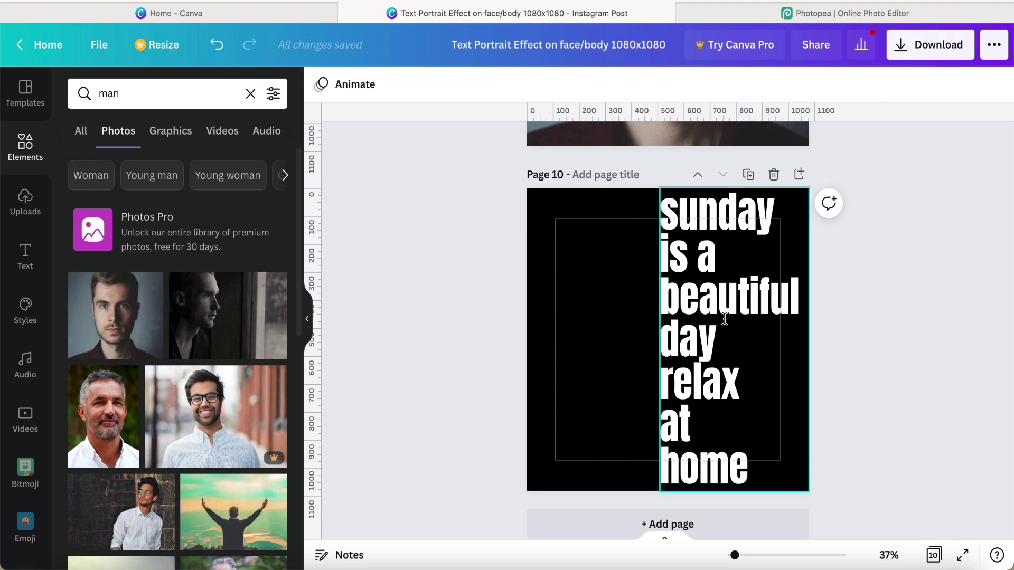
Convert all the stacked text to upper case.
left_click(702, 441)
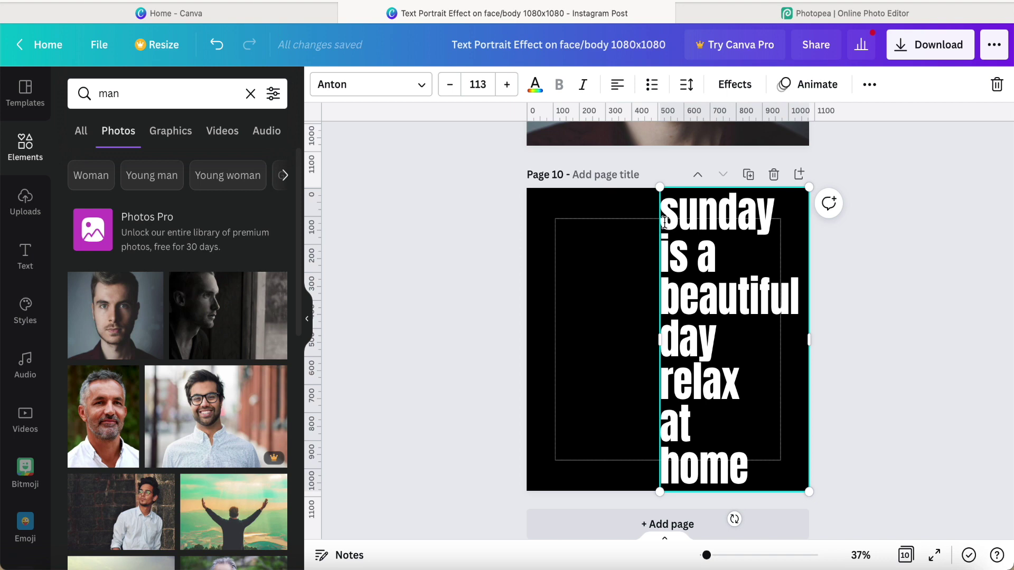
left_click_drag(664, 219, 756, 462)
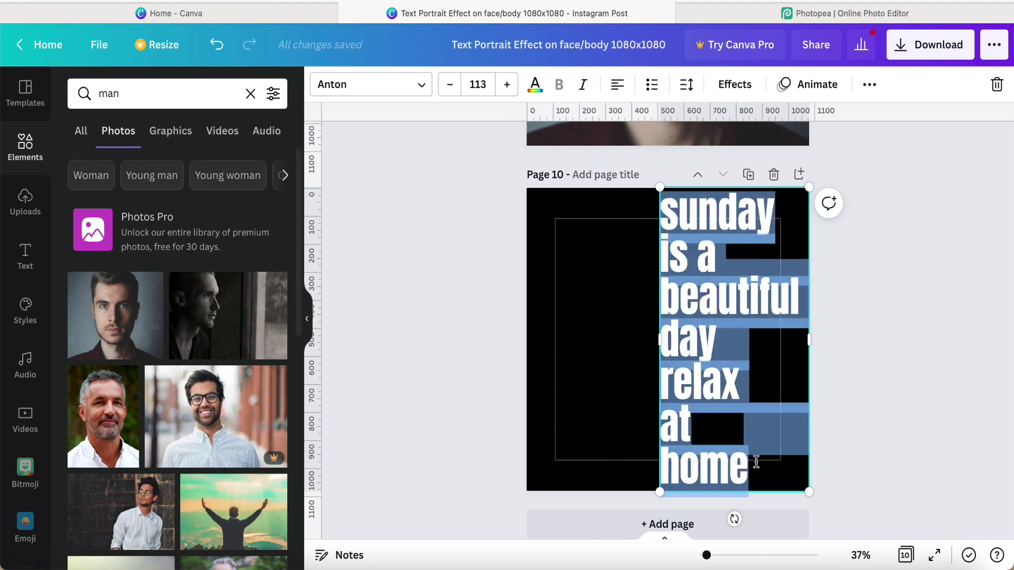
left_click(870, 89)
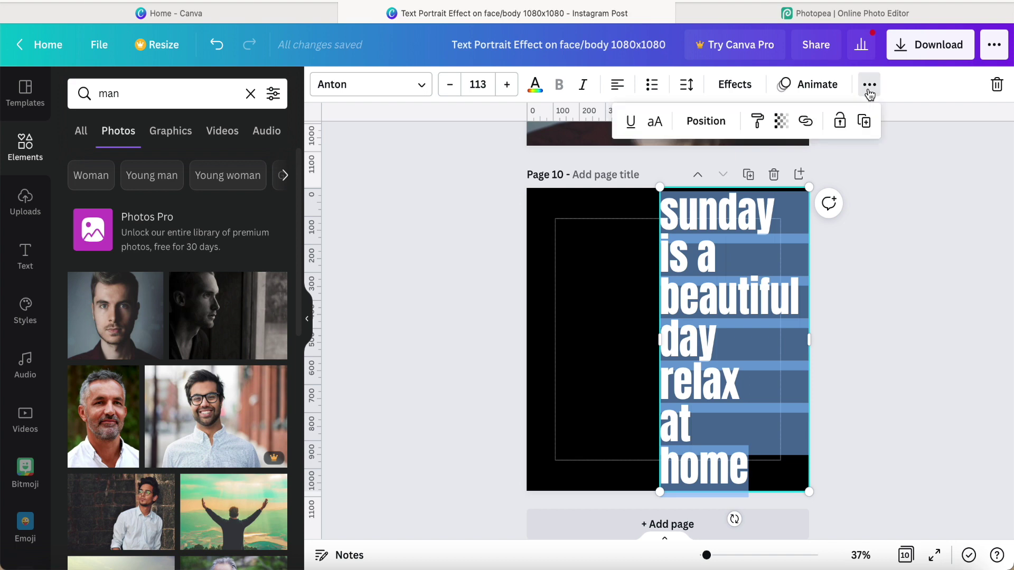
left_click(655, 123)
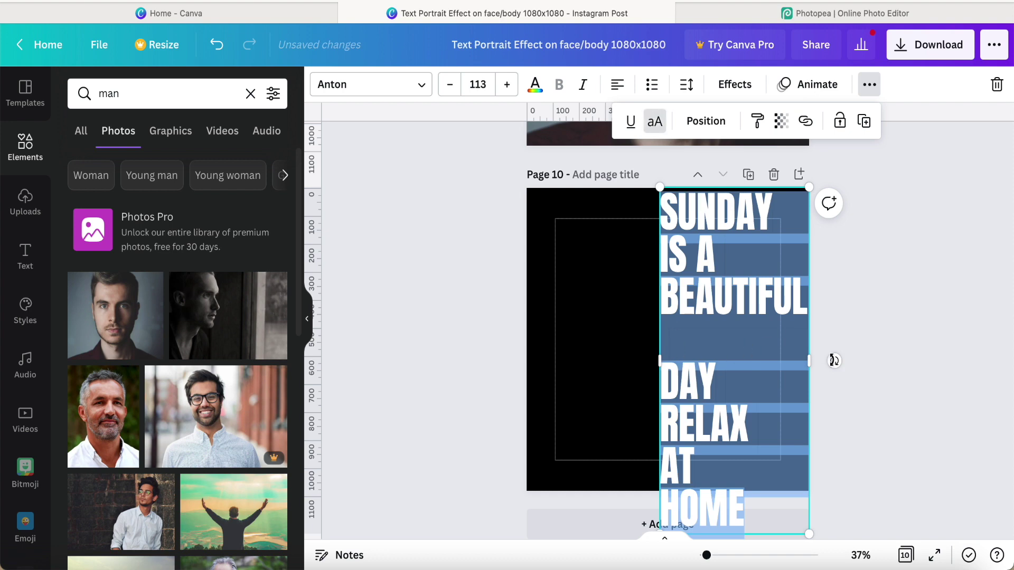
Delete the empty line between BEAUTIFUL and DAY.
left_click(753, 349)
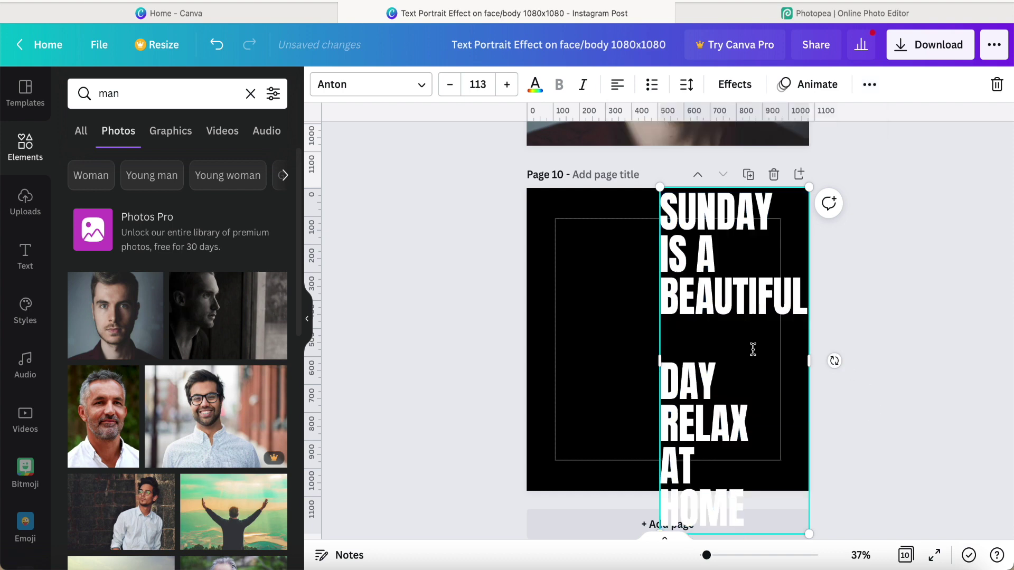
double_click(697, 346)
left_click(694, 333)
key("BackSpace")
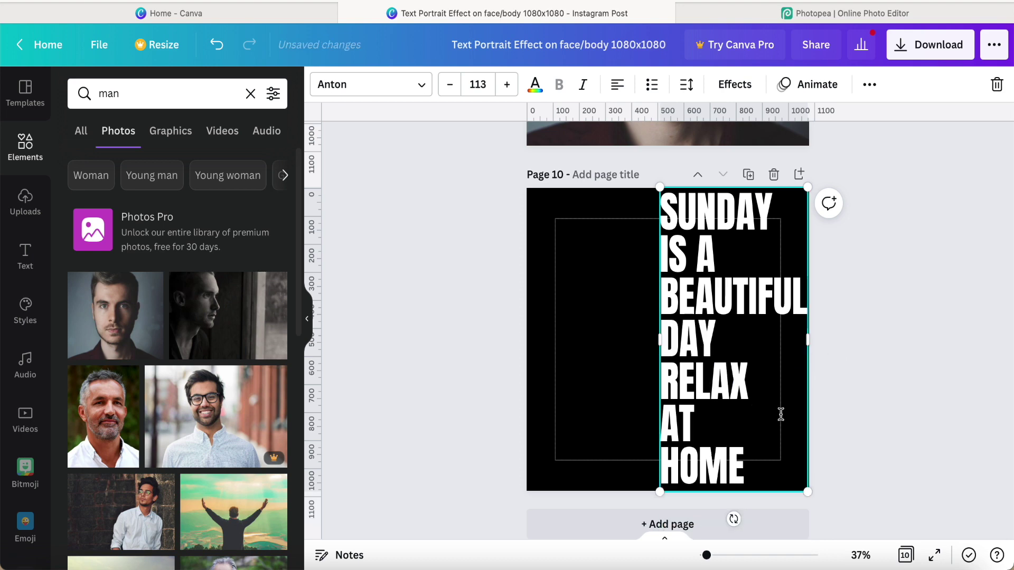
left_click(844, 419)
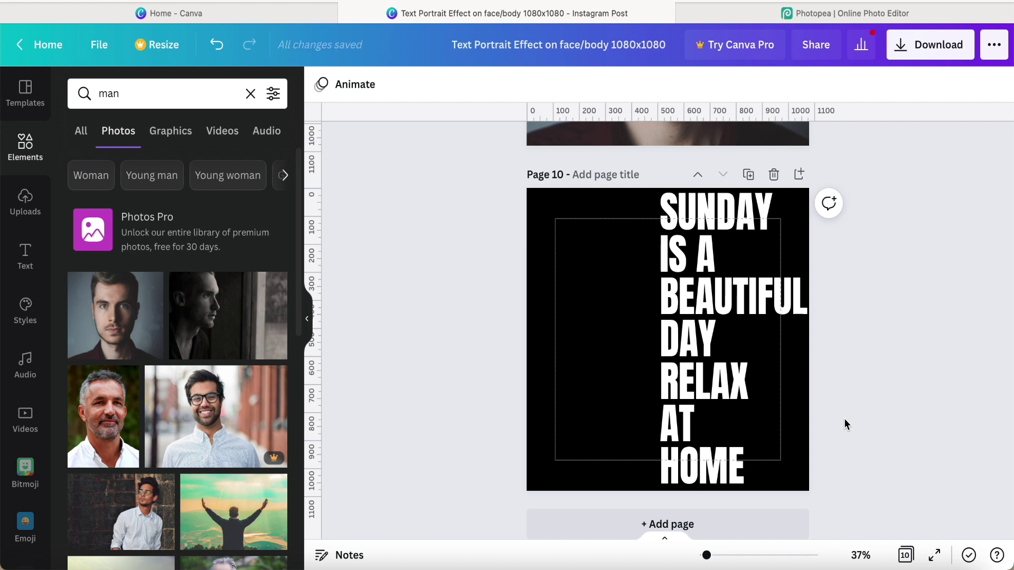
Export page 10 alone as a 1080 × 1080 PNG.
left_click(906, 55)
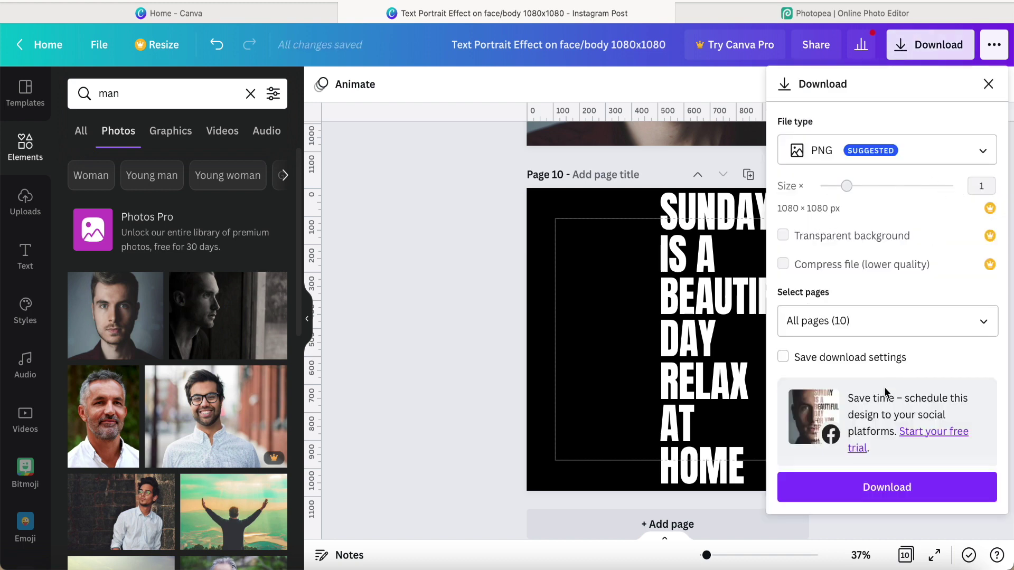
left_click(980, 323)
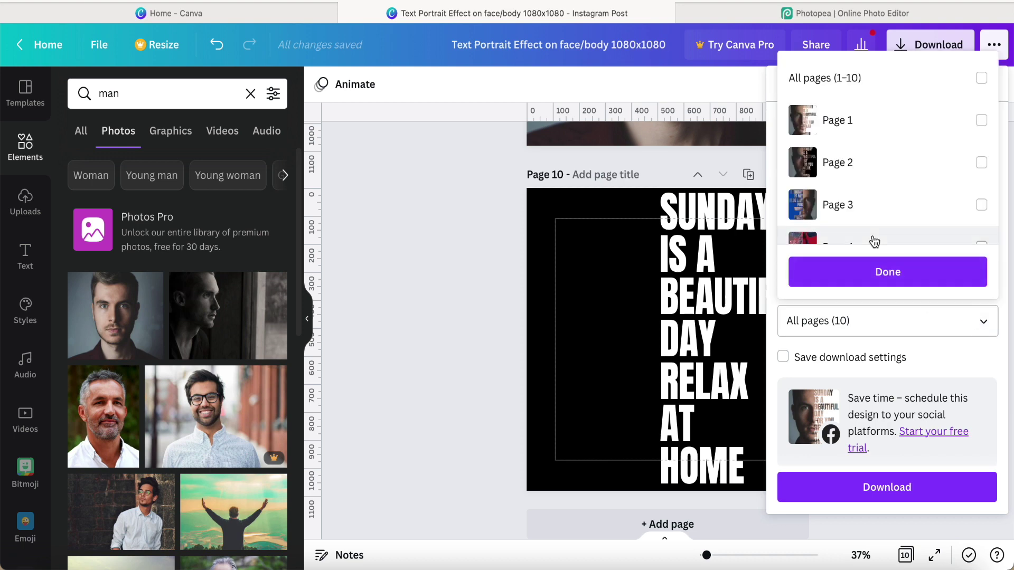
scroll(874, 242, "down", 5)
left_click(802, 225)
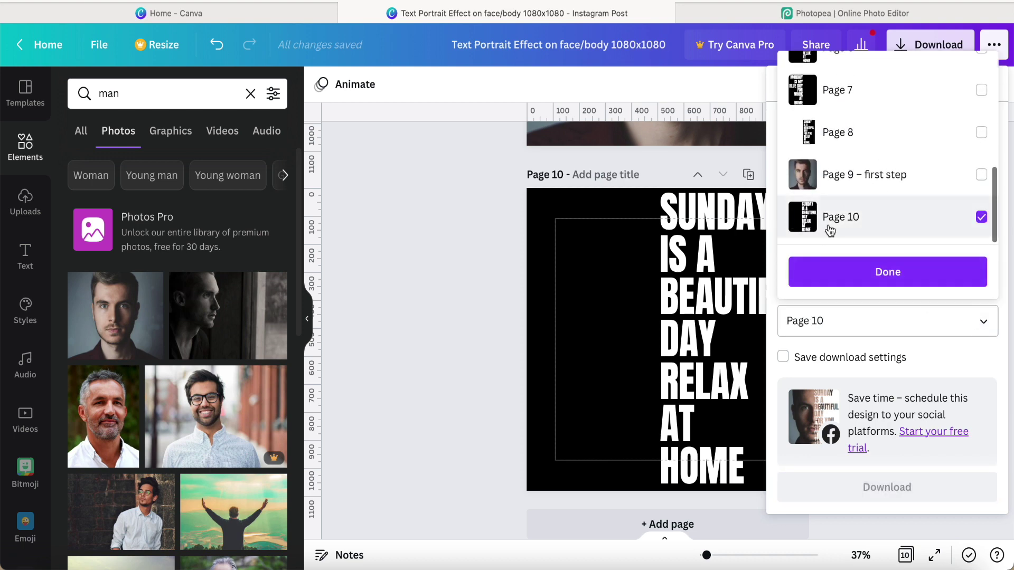
left_click(917, 272)
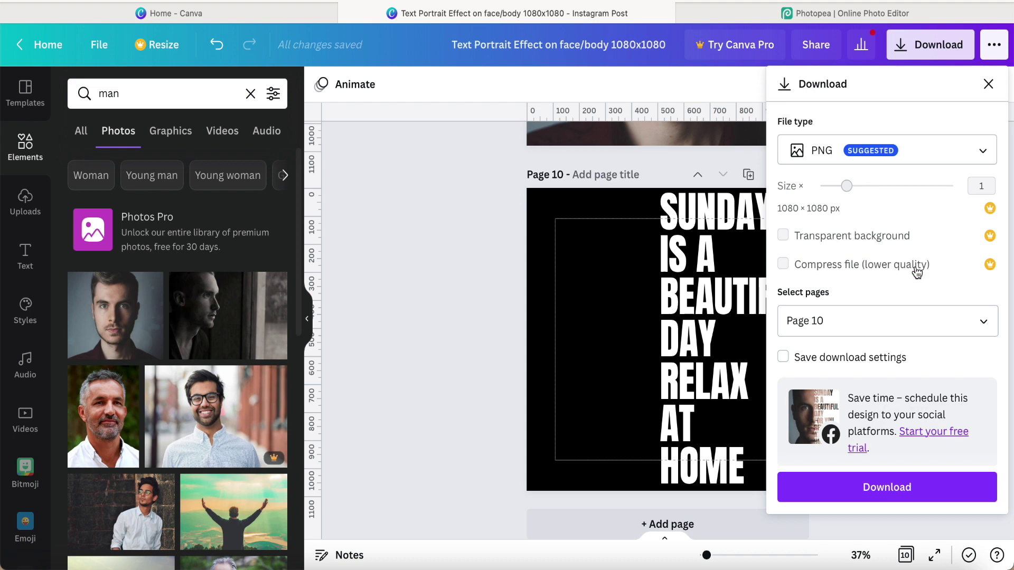
left_click(874, 485)
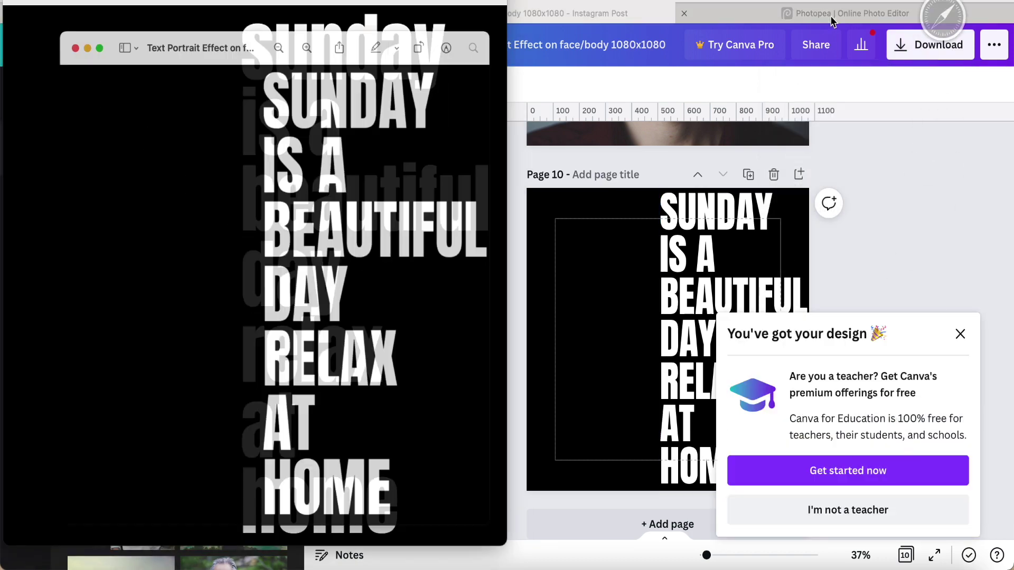
Open the exported uppercase-text PNG in Photopea as a new document.
left_click(831, 21)
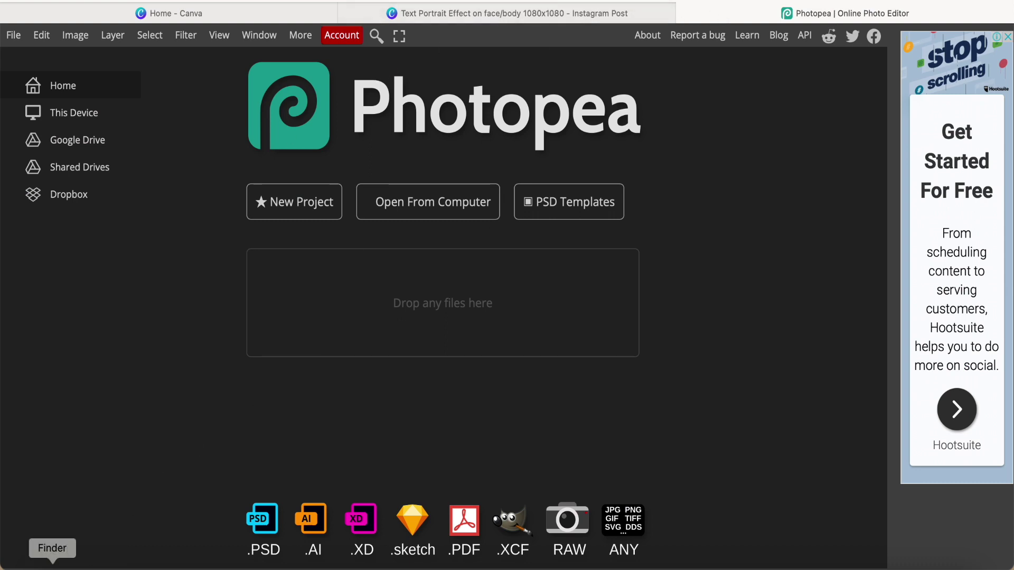
left_click(427, 202)
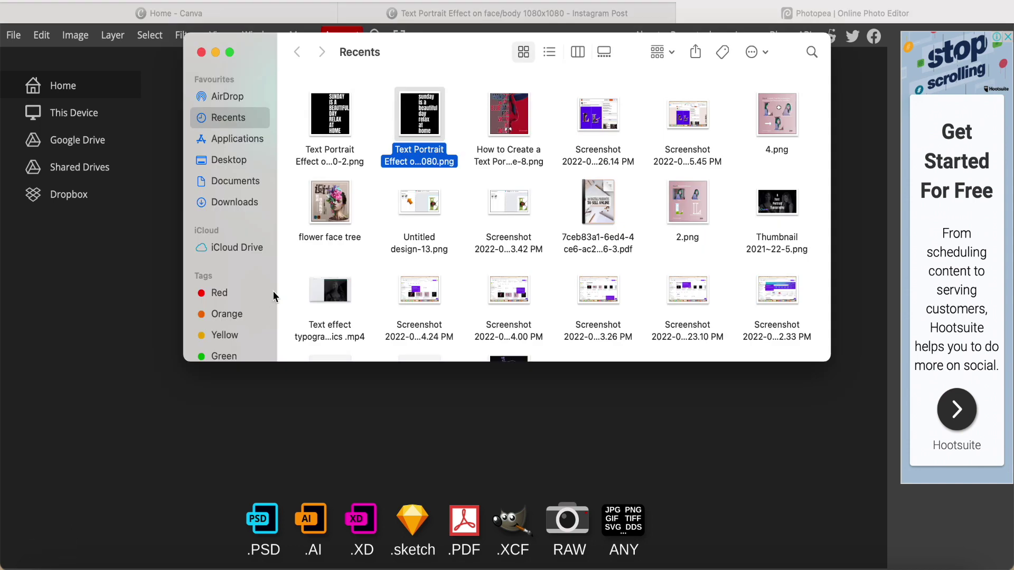
left_click(339, 126)
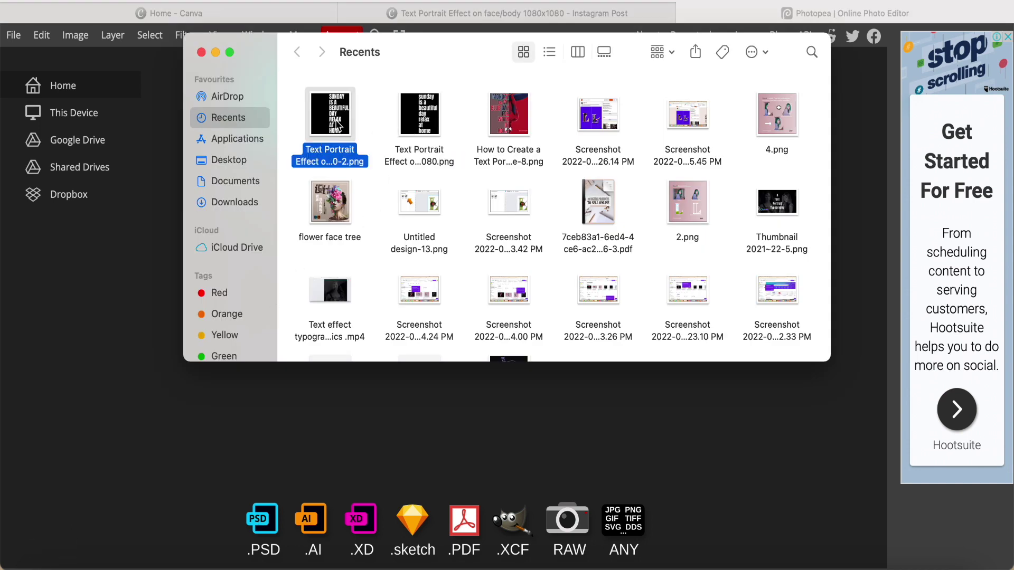
left_click_drag(339, 126, 351, 433)
left_click(617, 447)
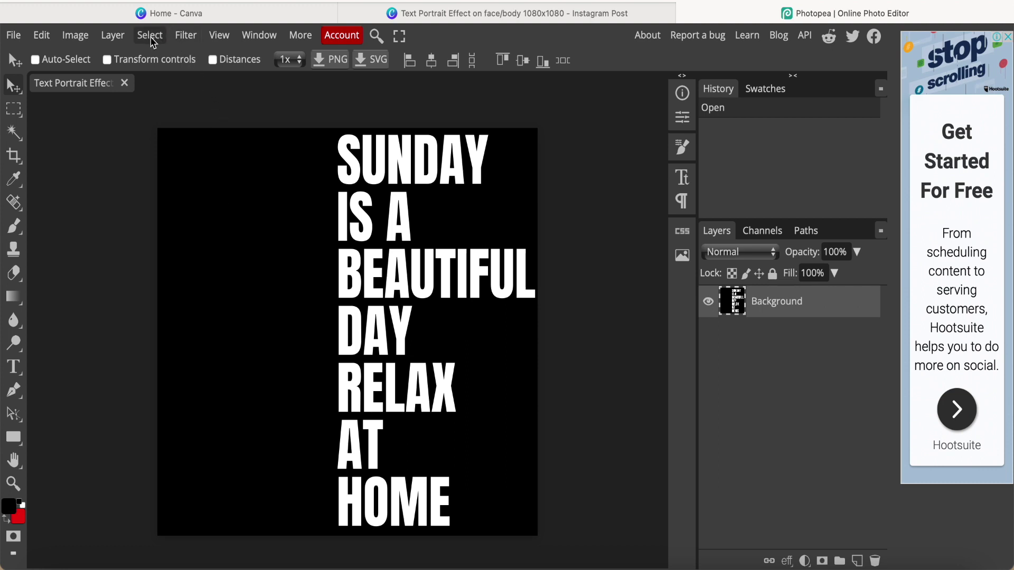
Select the white lettering with Color Range at Fuzziness 10.
left_click(151, 38)
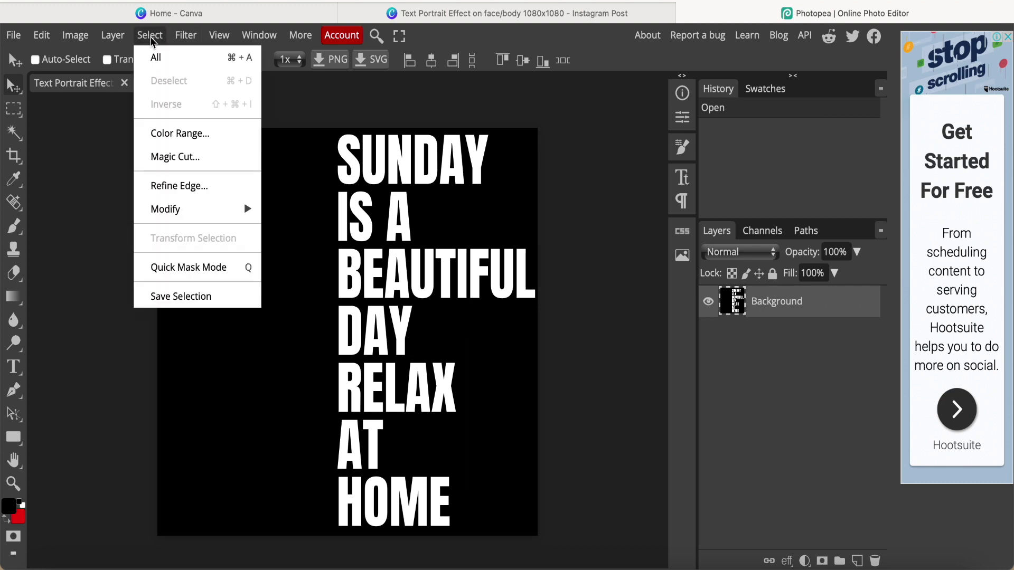
left_click(180, 139)
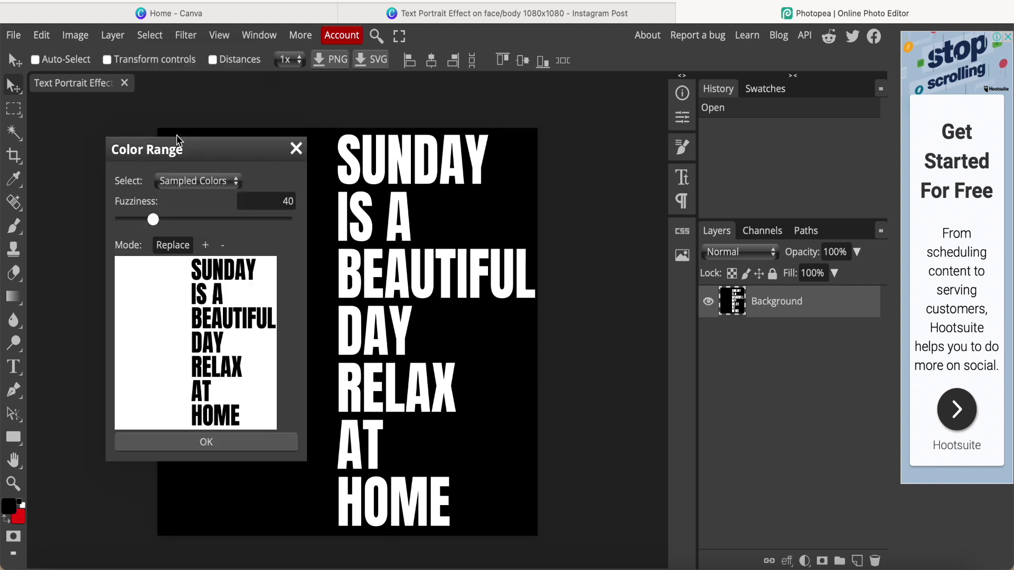
left_click(274, 203)
double_click(275, 203)
type("10")
key("Return")
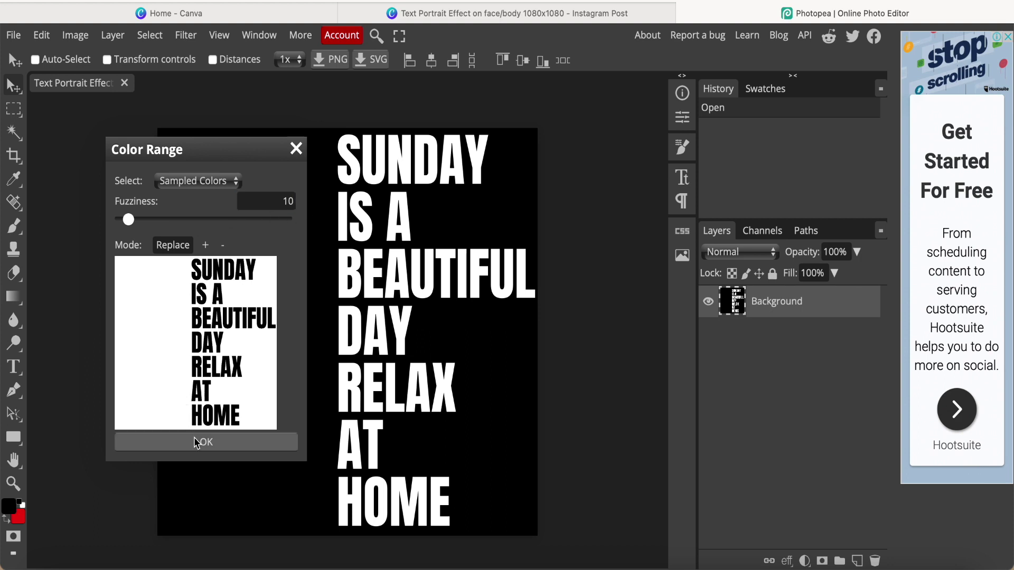
left_click(202, 446)
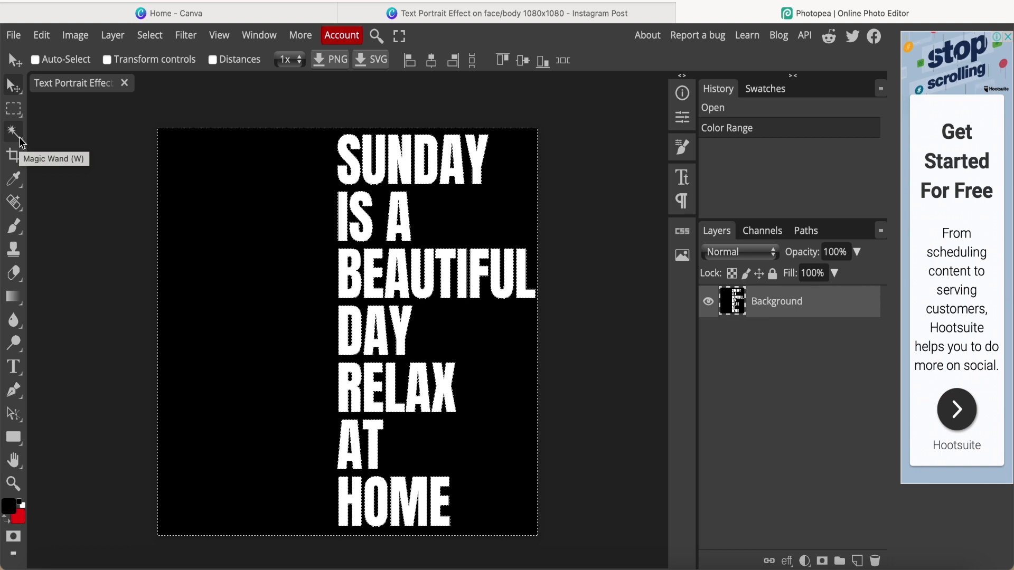
Refine the selection's edge and output it to a new layer with transparent letter cut-outs.
right_click(22, 142)
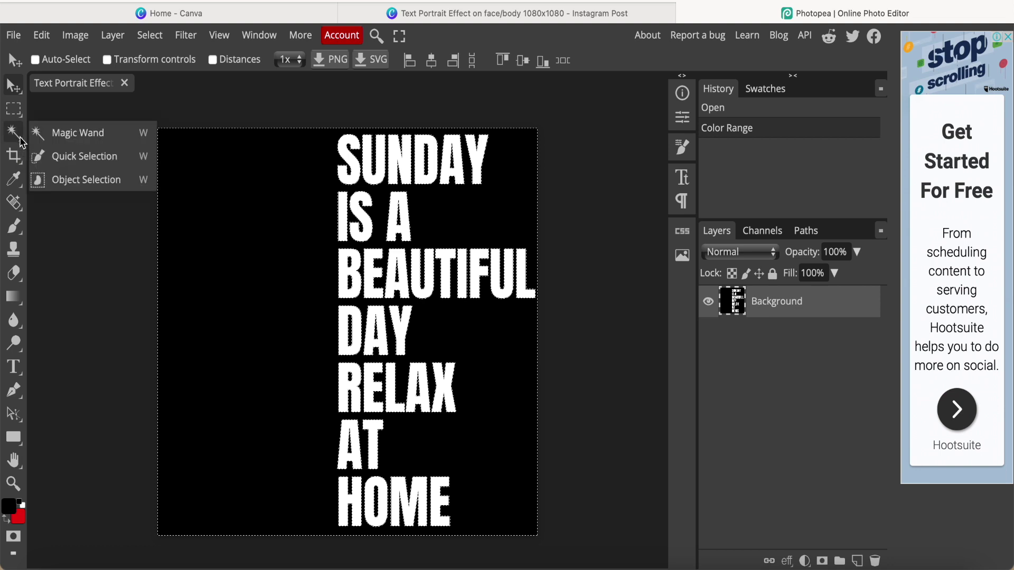
left_click(22, 142)
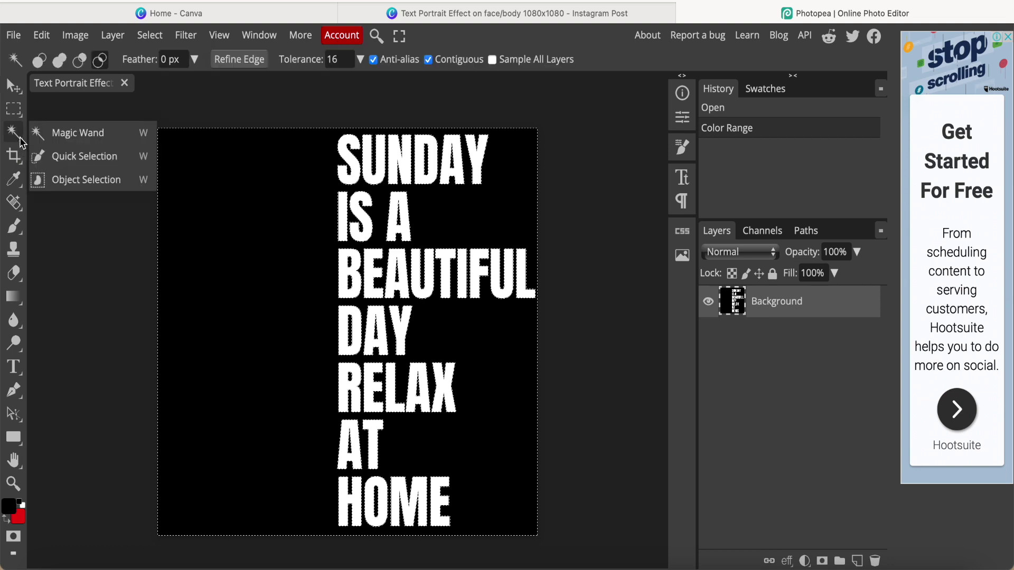
left_click(230, 66)
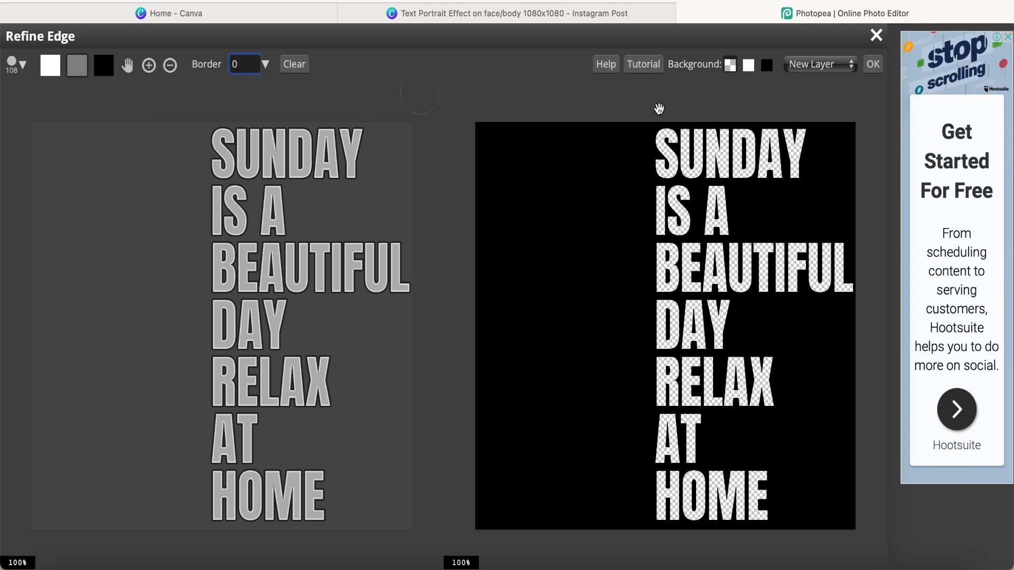
left_click(873, 66)
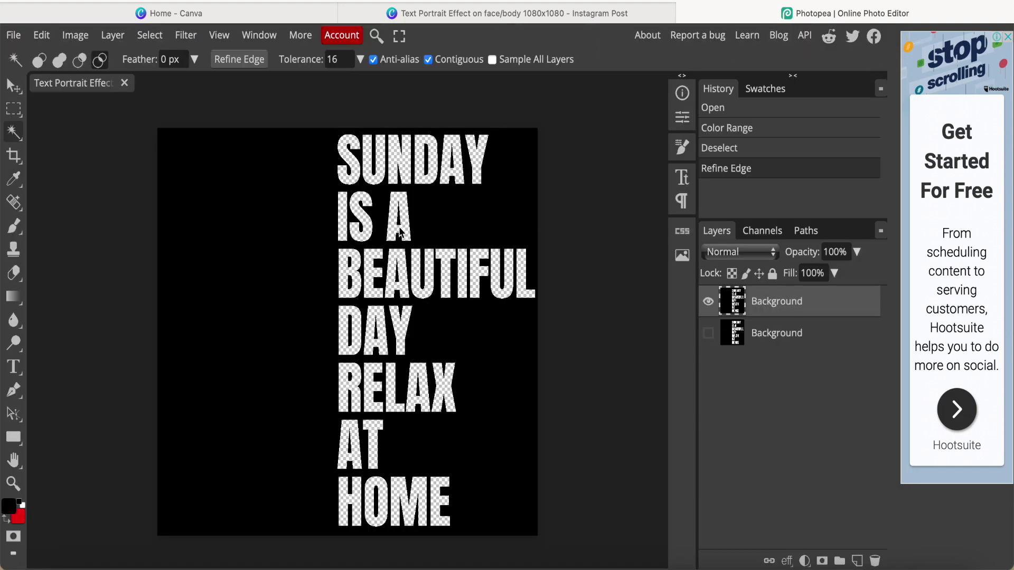
scroll(448, 306, "up", 5)
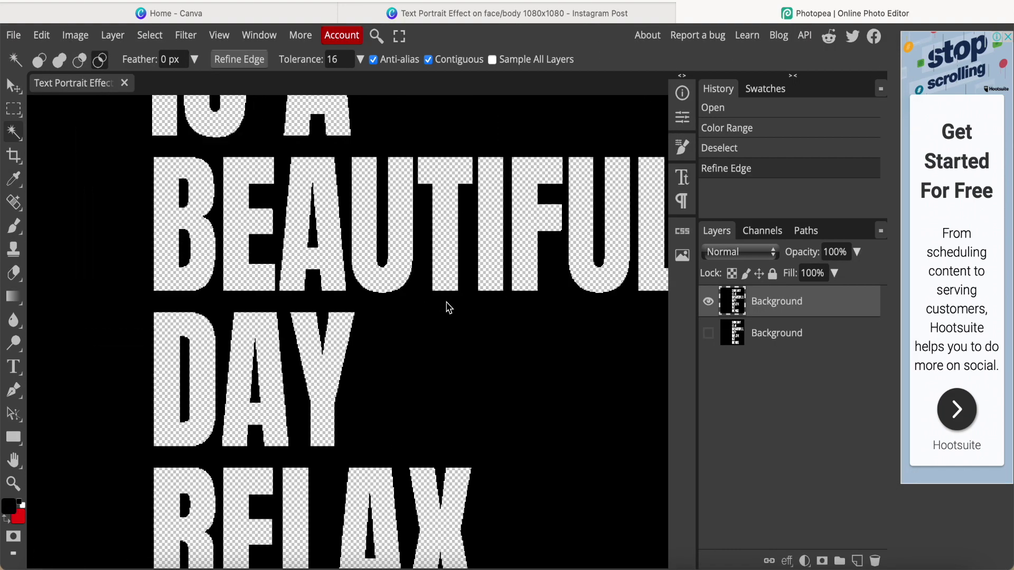
scroll(448, 306, "down", 5)
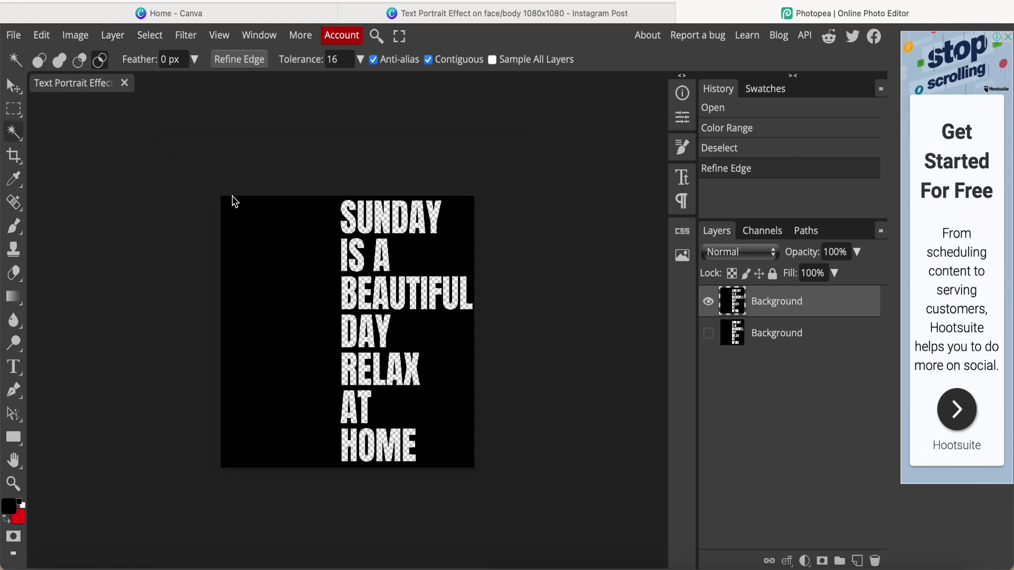
Export the see-through-letter poster from Photopea as a 1080×1080 PNG and return to Canva.
left_click(14, 36)
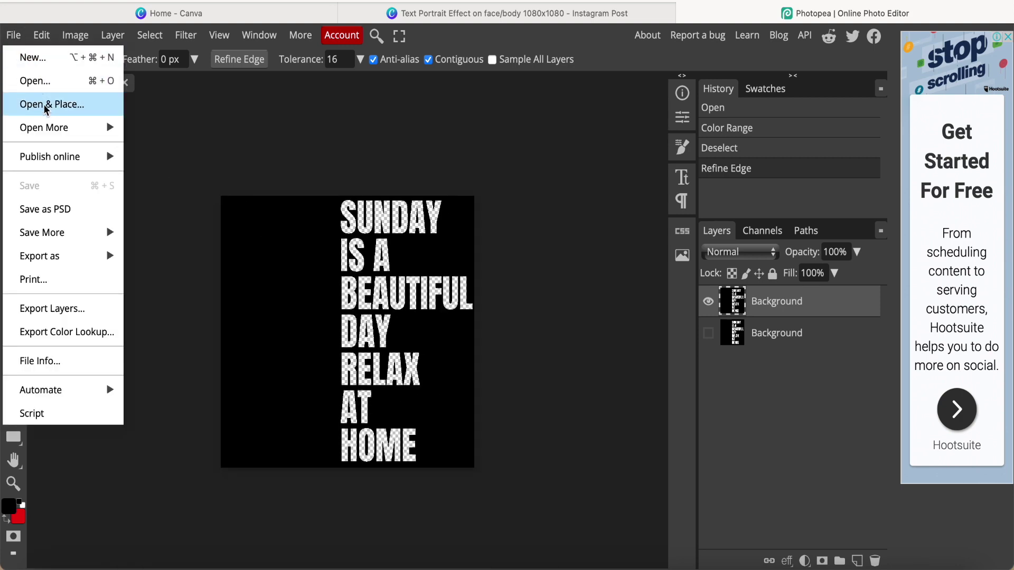
mouse_move(54, 259)
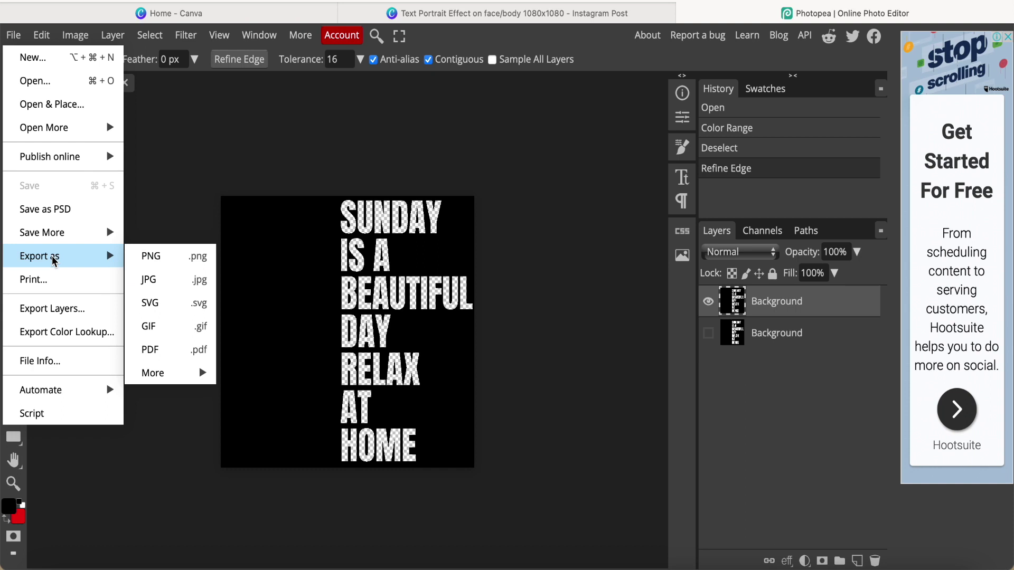
left_click(158, 267)
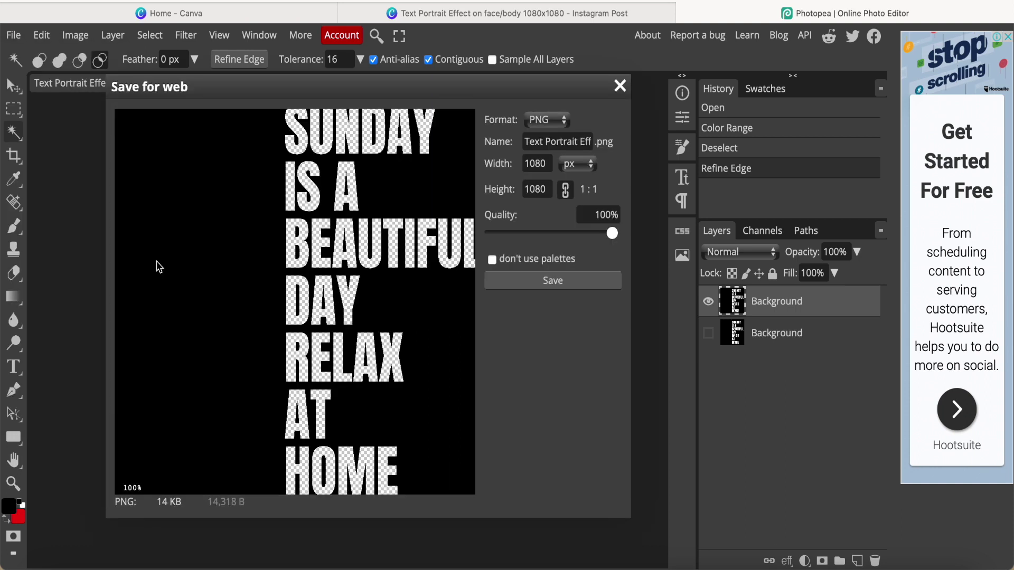
left_click(522, 291)
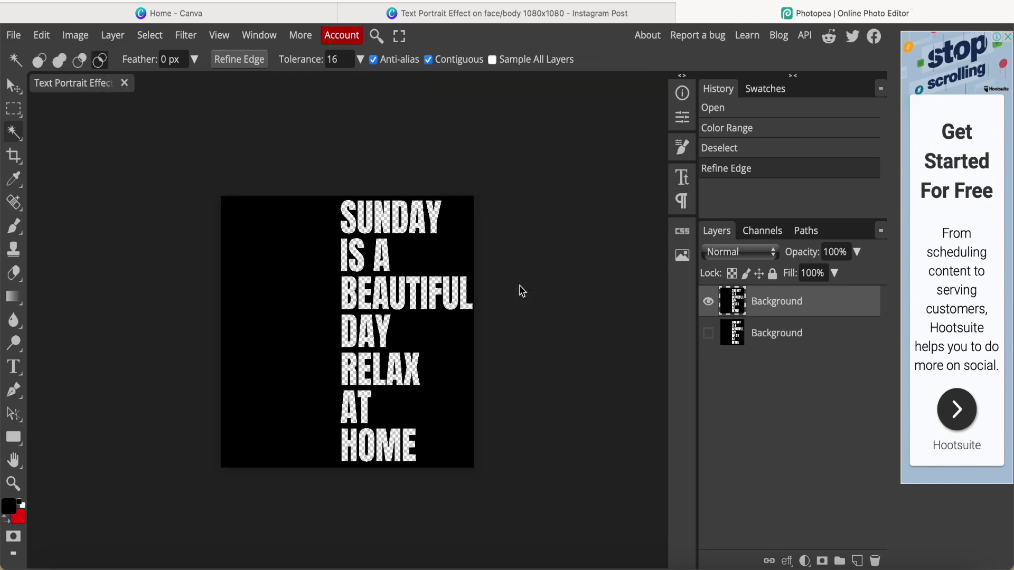
left_click(477, 14)
Dismiss the design download popup and the download notices.
left_click(960, 334)
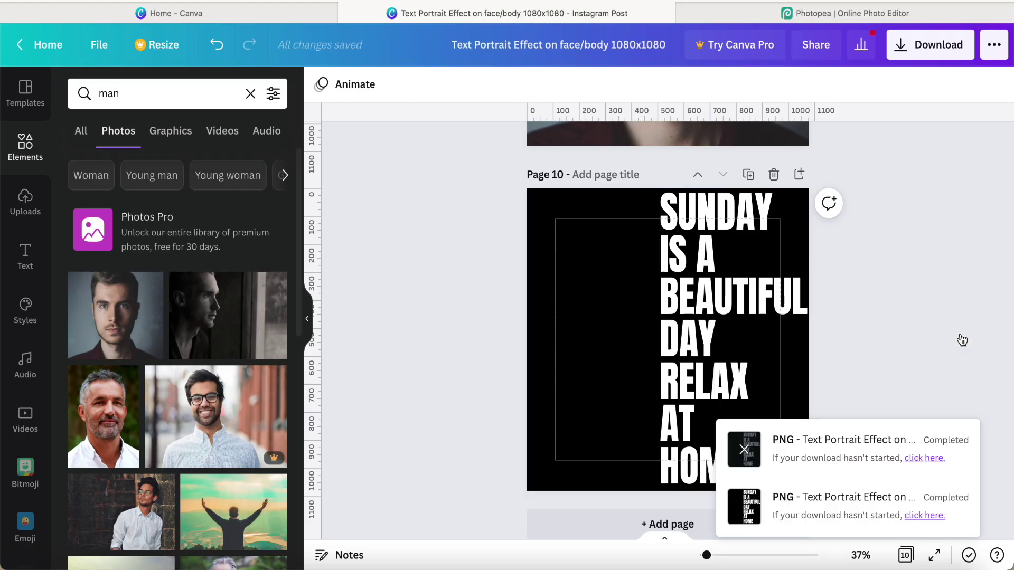
left_click(752, 457)
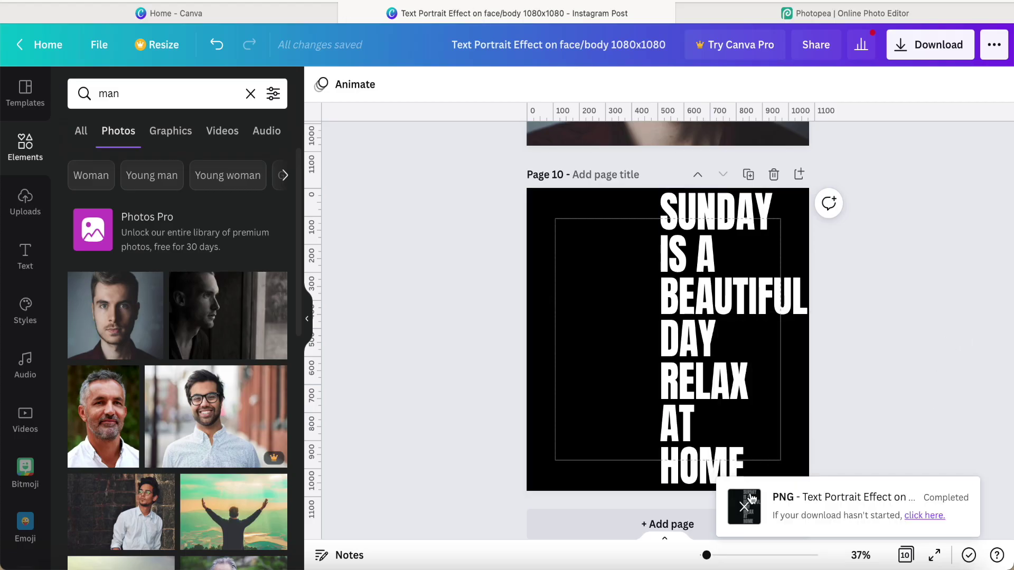
left_click(749, 494)
left_click(547, 472)
Add a new Page 11 after Page 10 with a white background.
scroll(546, 470, "down", 1)
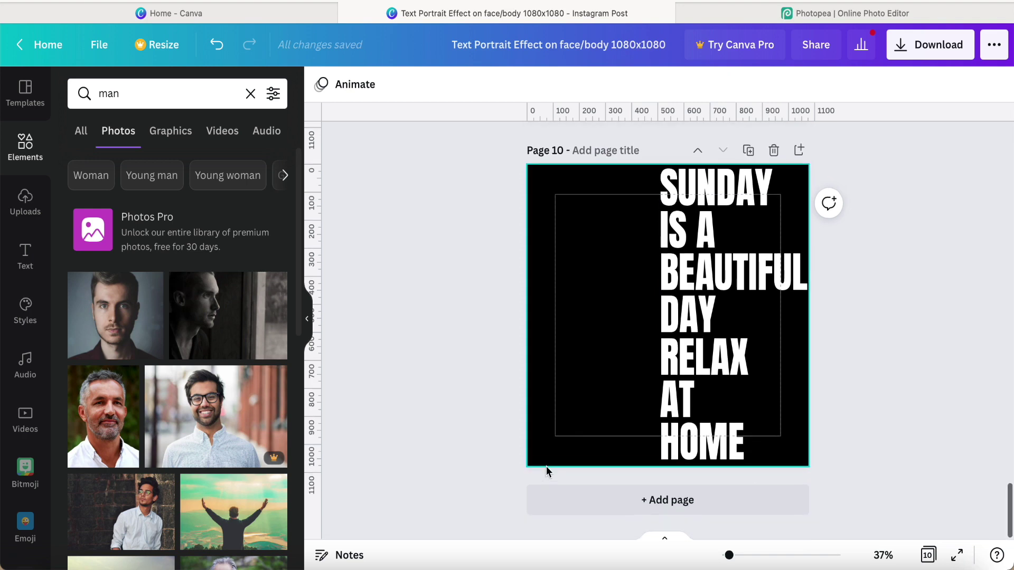
left_click(651, 505)
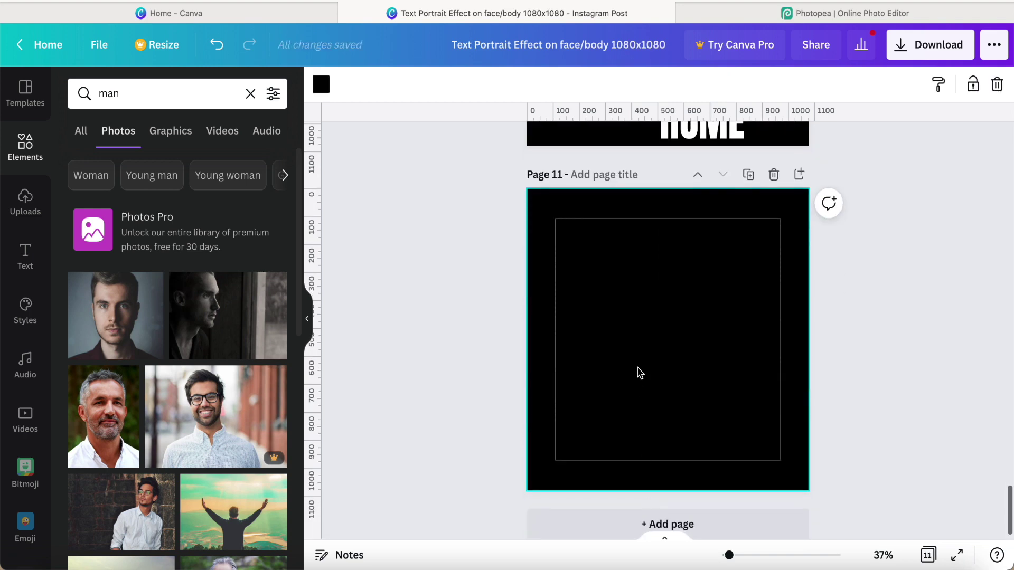
left_click(322, 85)
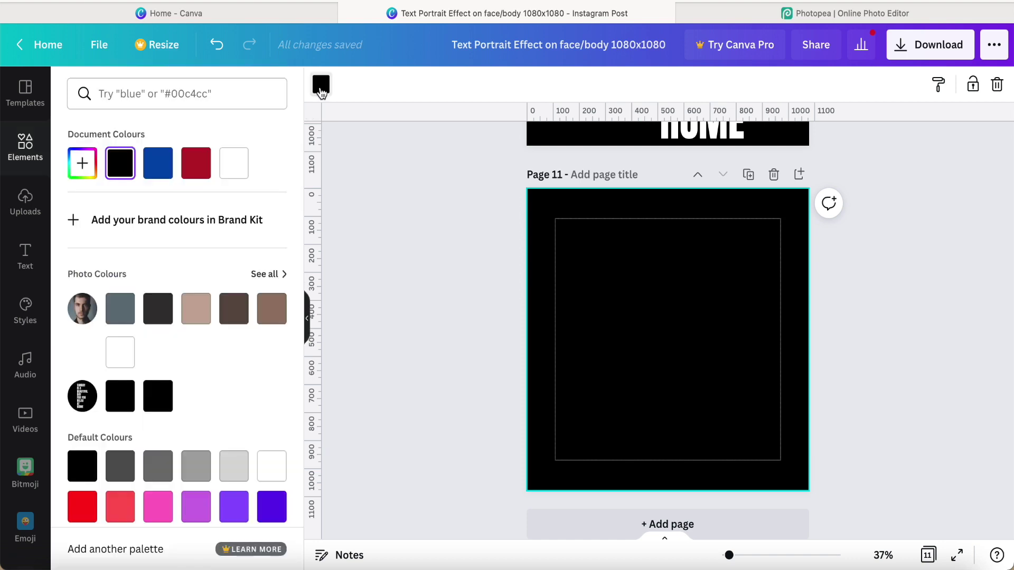
left_click(234, 163)
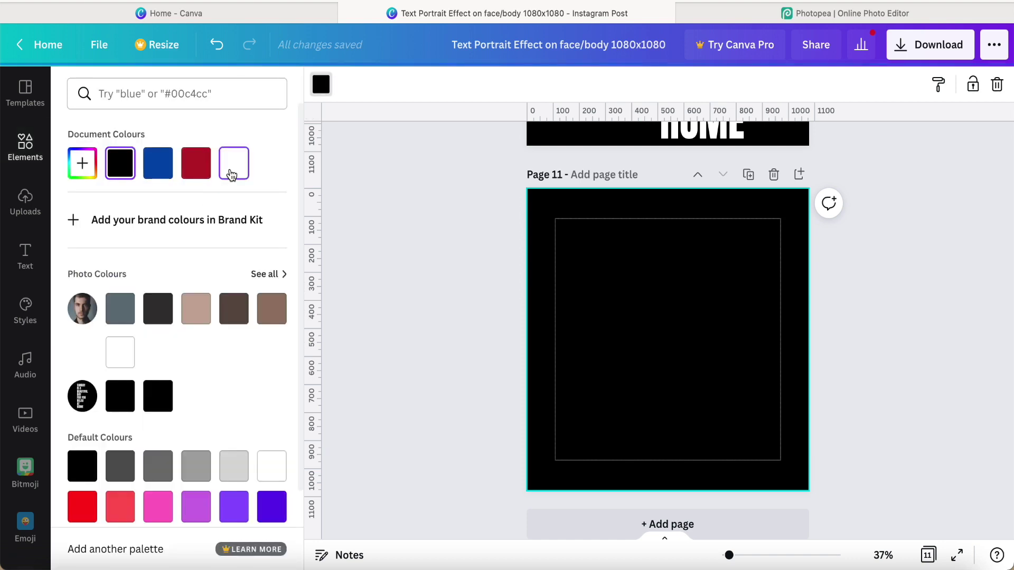
Scroll back up to Page 9 and show the uploaded images.
scroll(434, 343, "up", 10)
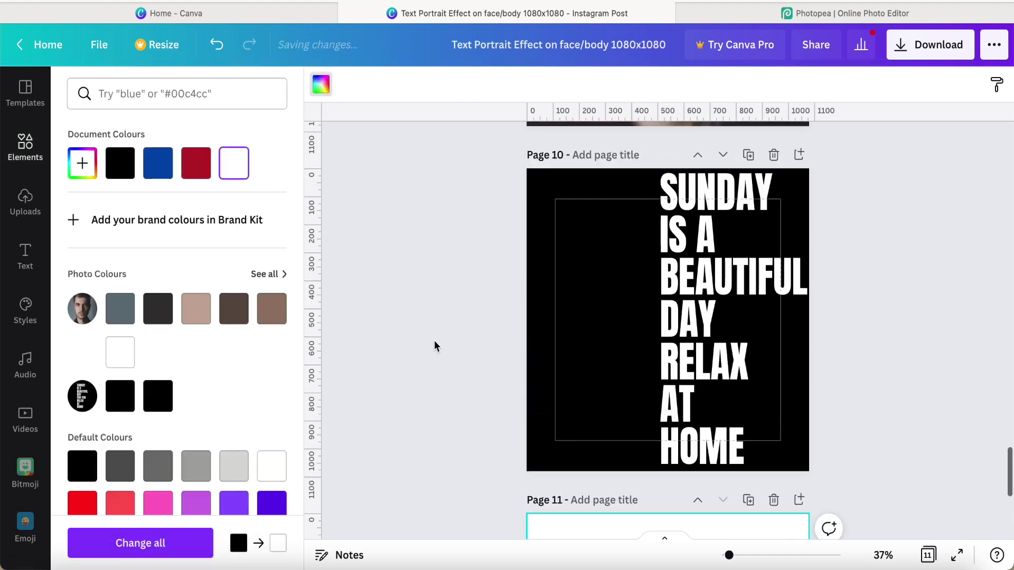
scroll(435, 344, "up", 4)
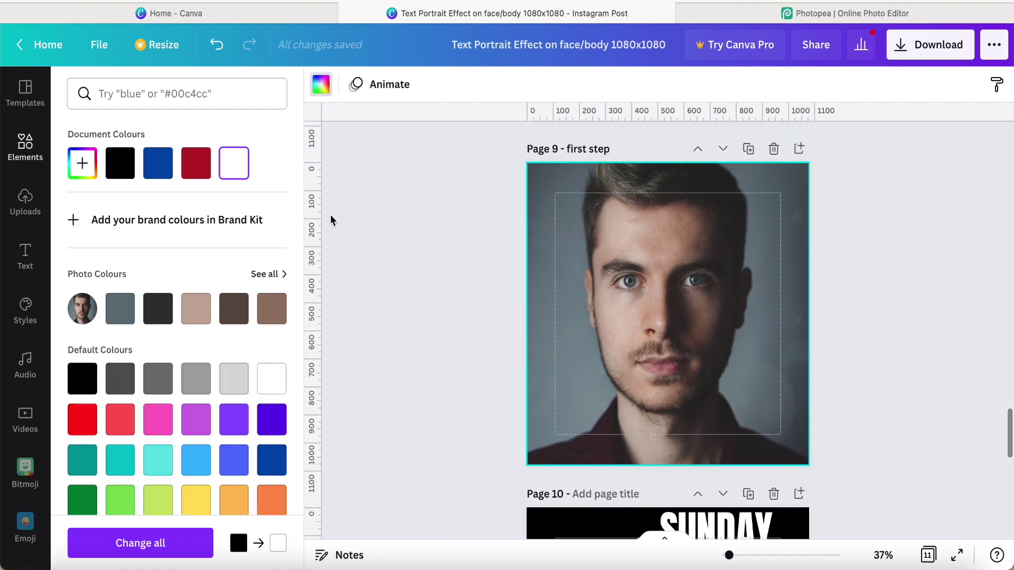
left_click(24, 205)
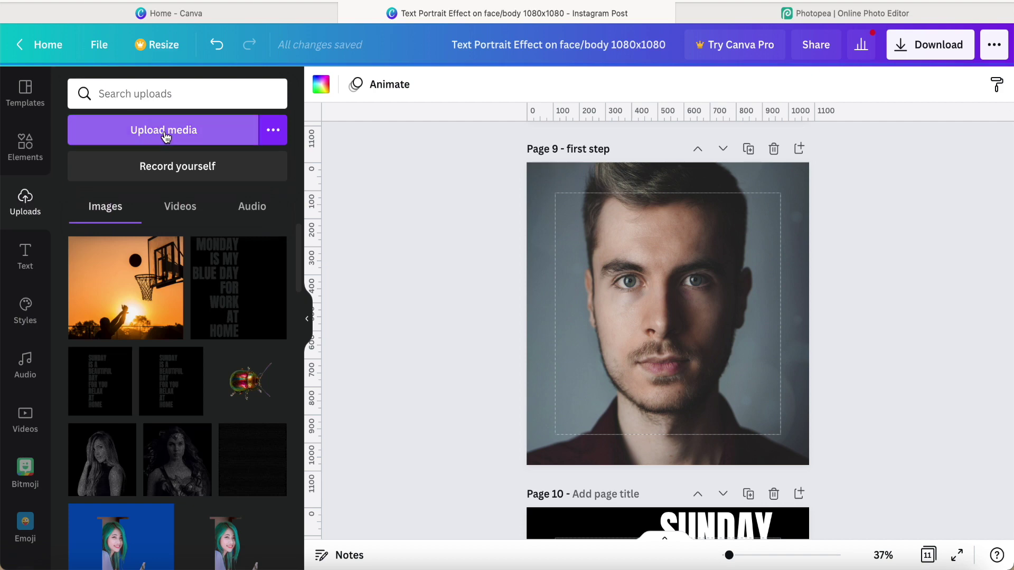
Upload the newest Text Portrait Effect PNG from the Downloads folder.
left_click(165, 132)
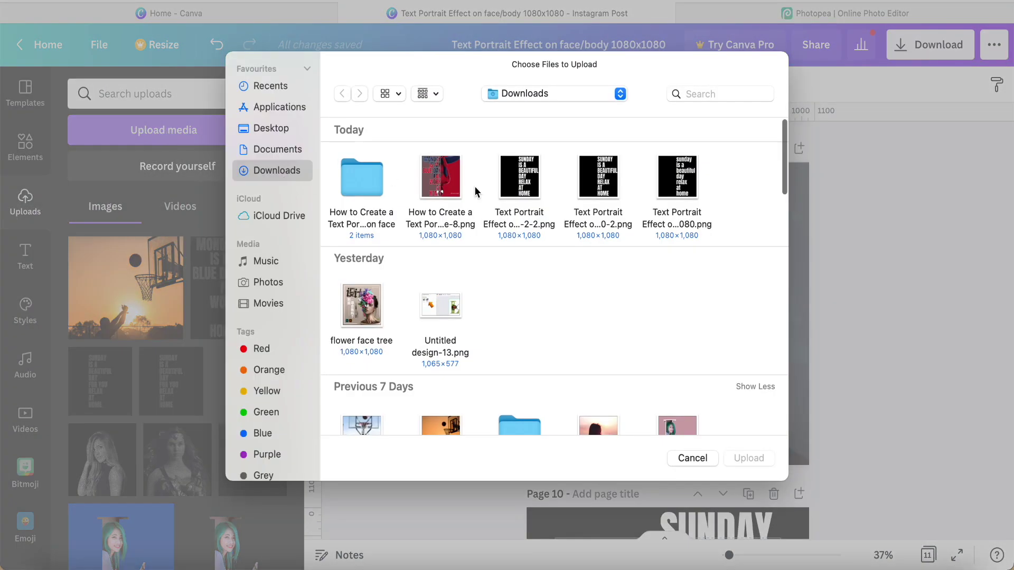
left_click(529, 189)
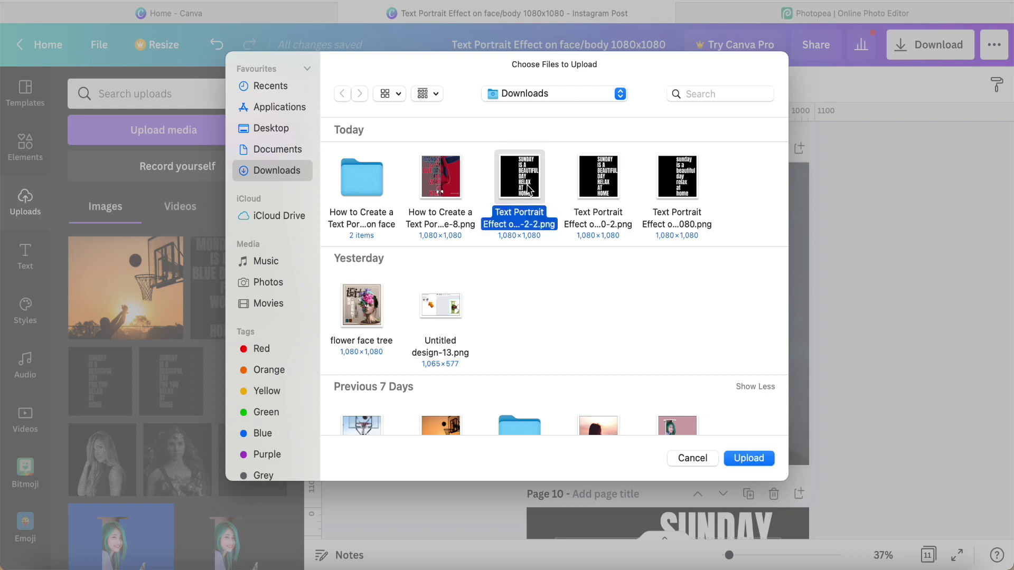
left_click(742, 458)
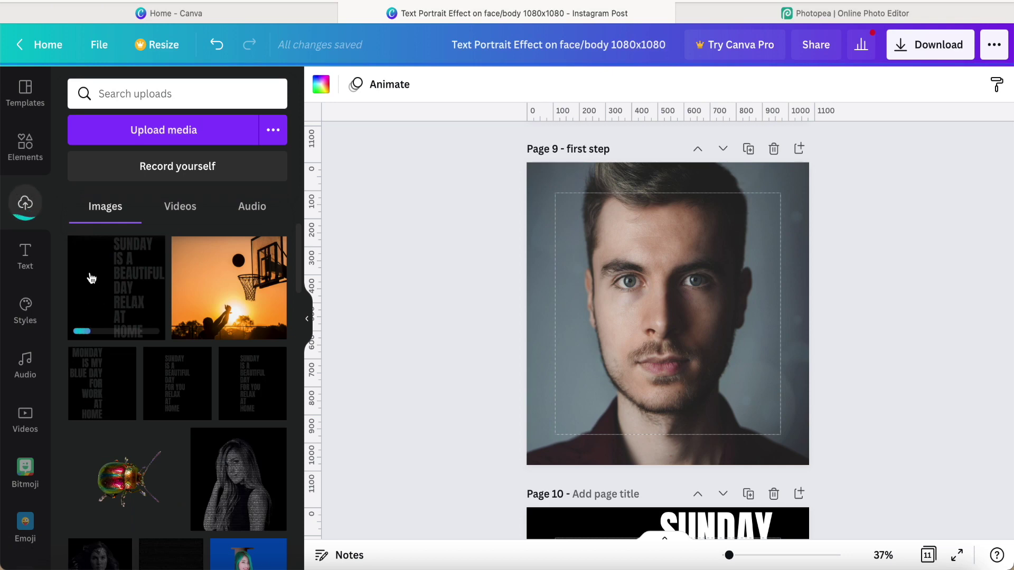
Place the SUNDAY text PNG on Page 9, stretch it over the page, then trim it to the right half.
left_click(112, 298)
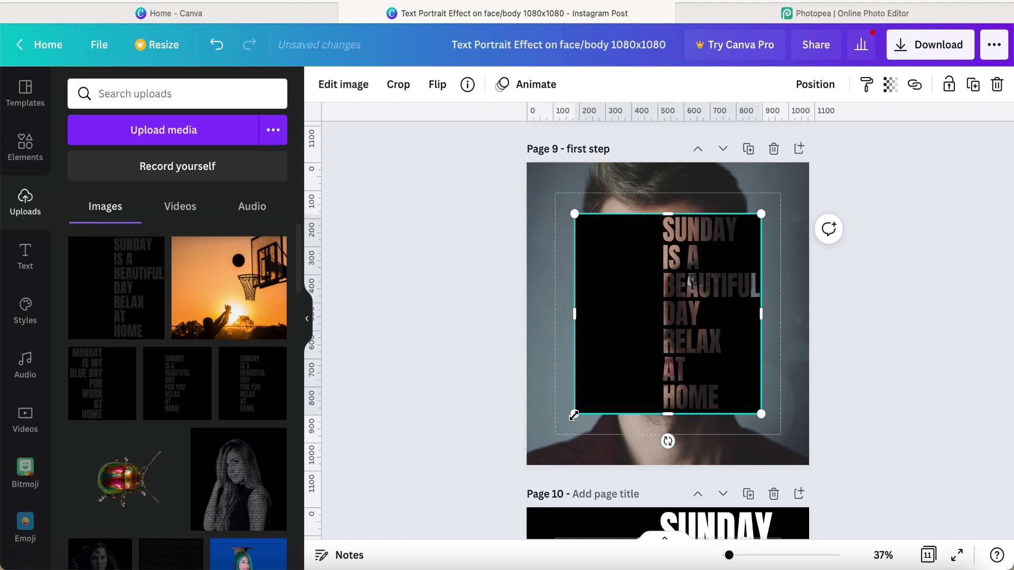
left_click_drag(562, 427, 514, 478)
left_click_drag(761, 212, 807, 165)
left_click_drag(527, 317, 657, 315)
left_click(892, 363)
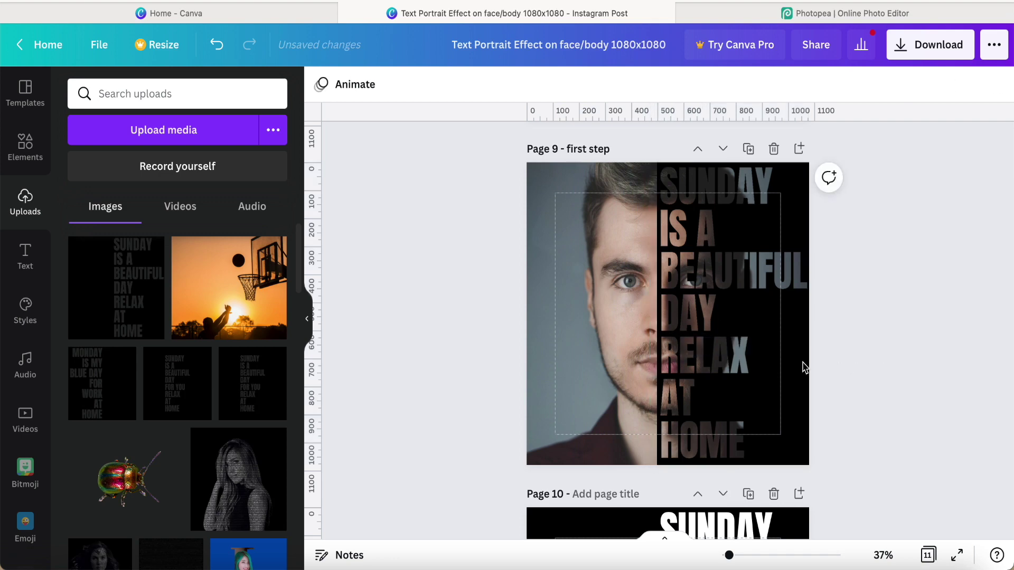
Re-crop Page 9's portrait, enlarging it and shifting the face right behind the letters.
double_click(587, 369)
left_click_drag(501, 466, 455, 541)
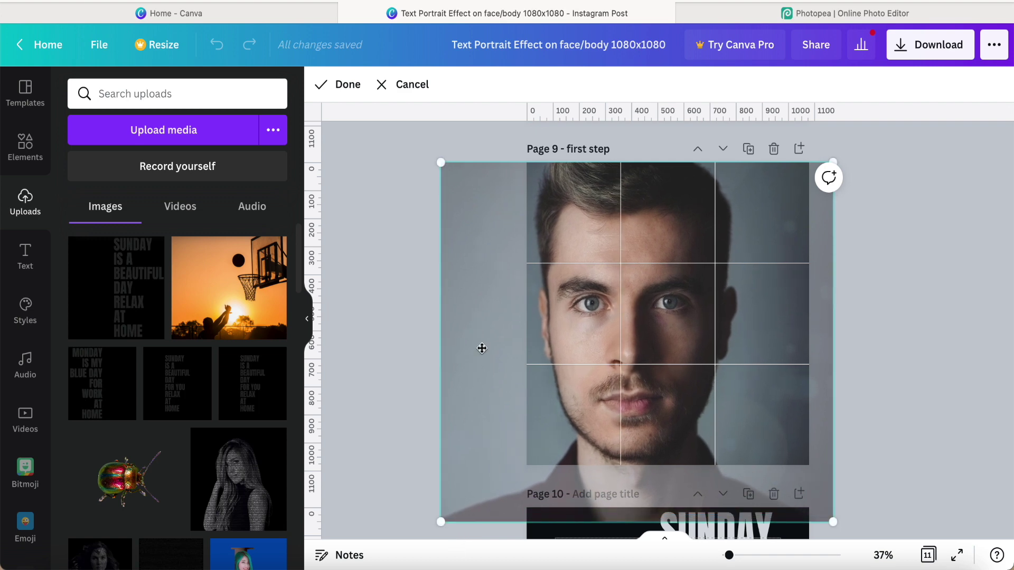
left_click_drag(487, 338, 534, 337)
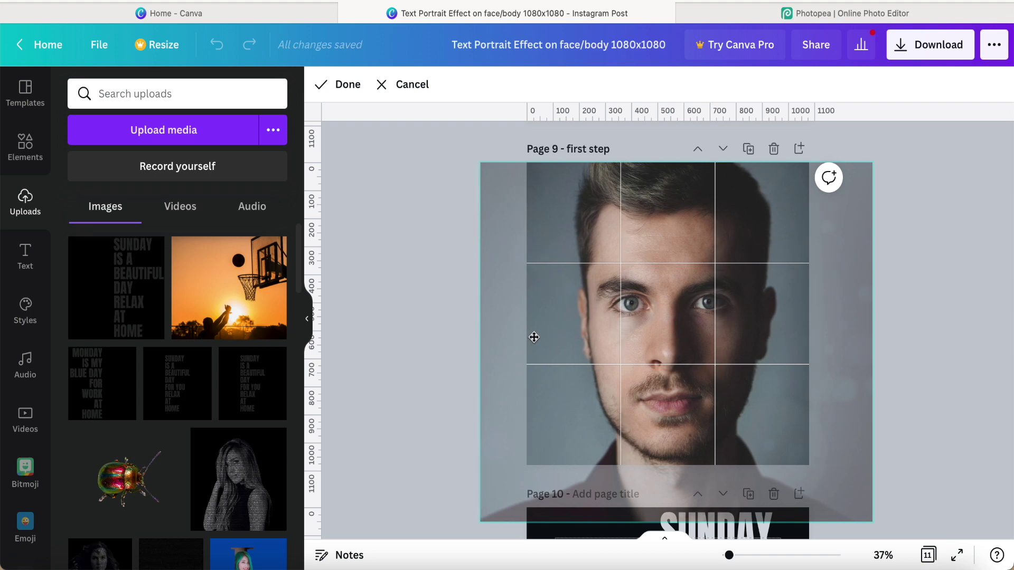
left_click_drag(534, 337, 534, 337)
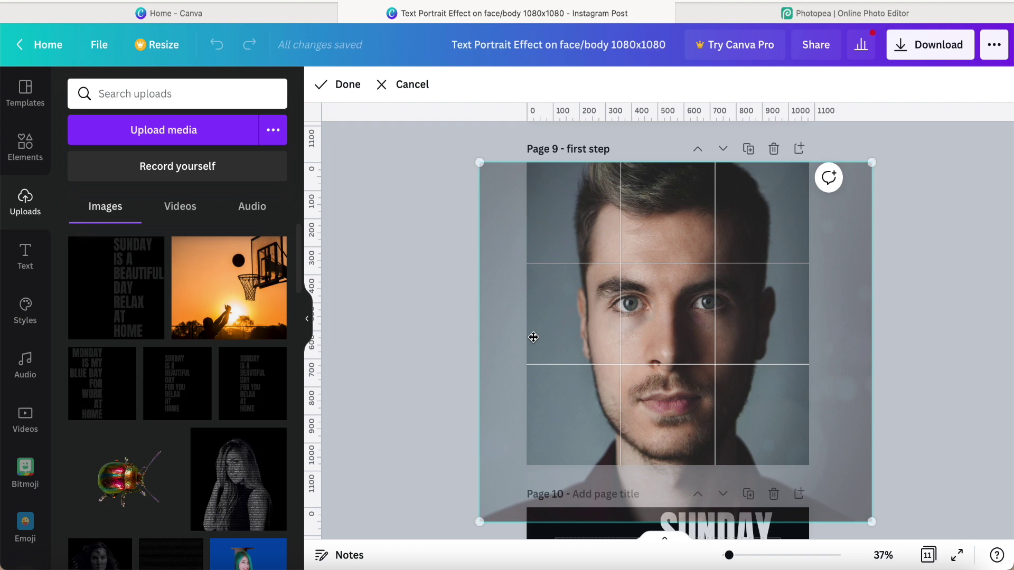
left_click(404, 318)
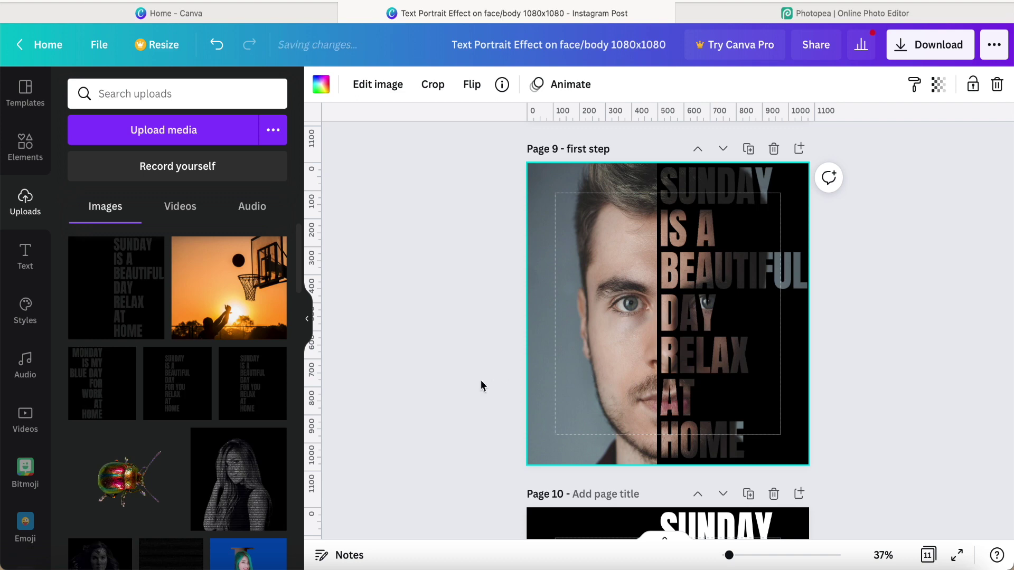
Trim the SUNDAY overlay's left side and enlarge it to the page's right and bottom edges.
left_click(460, 392)
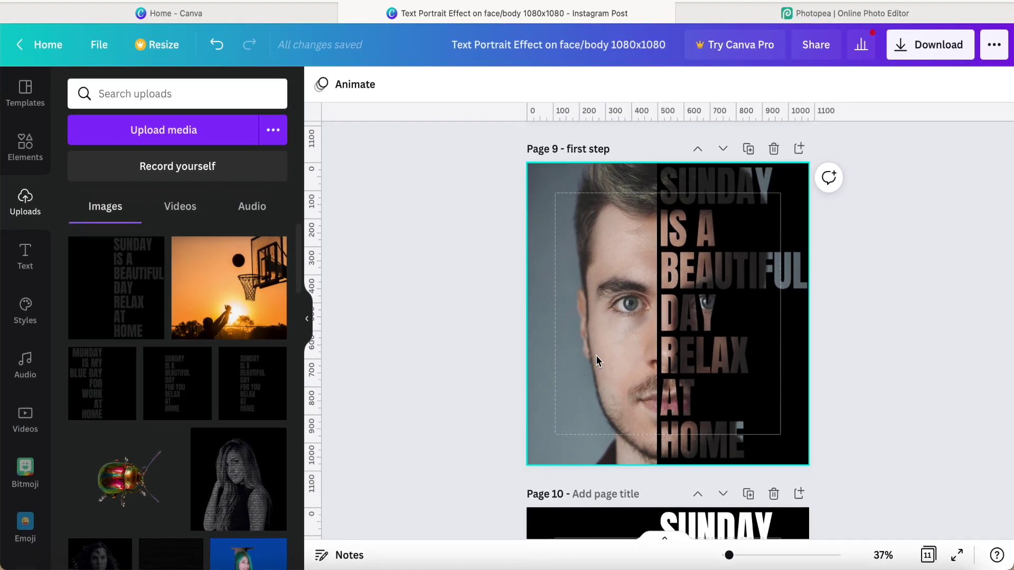
left_click(695, 344)
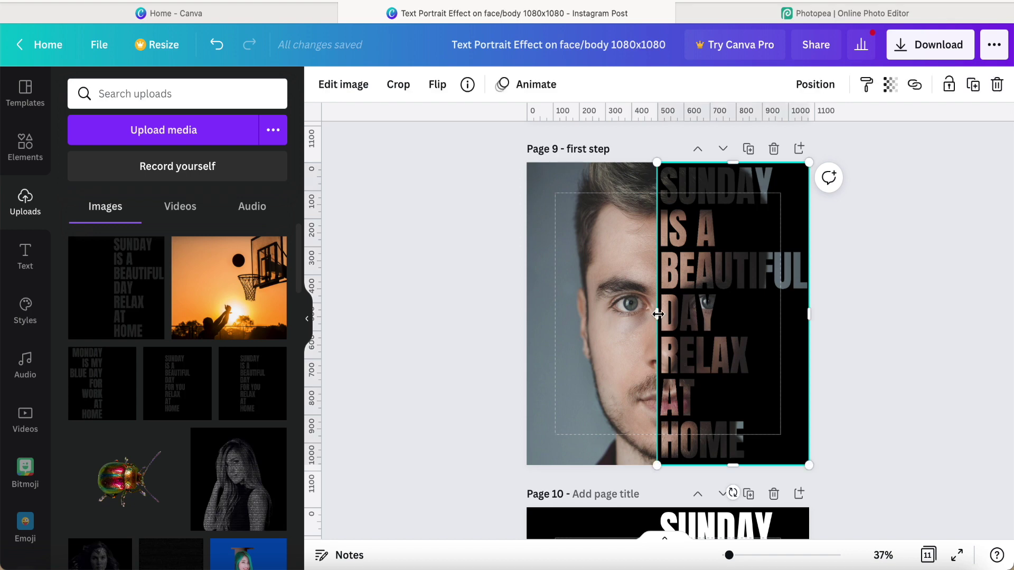
left_click_drag(660, 314, 662, 315)
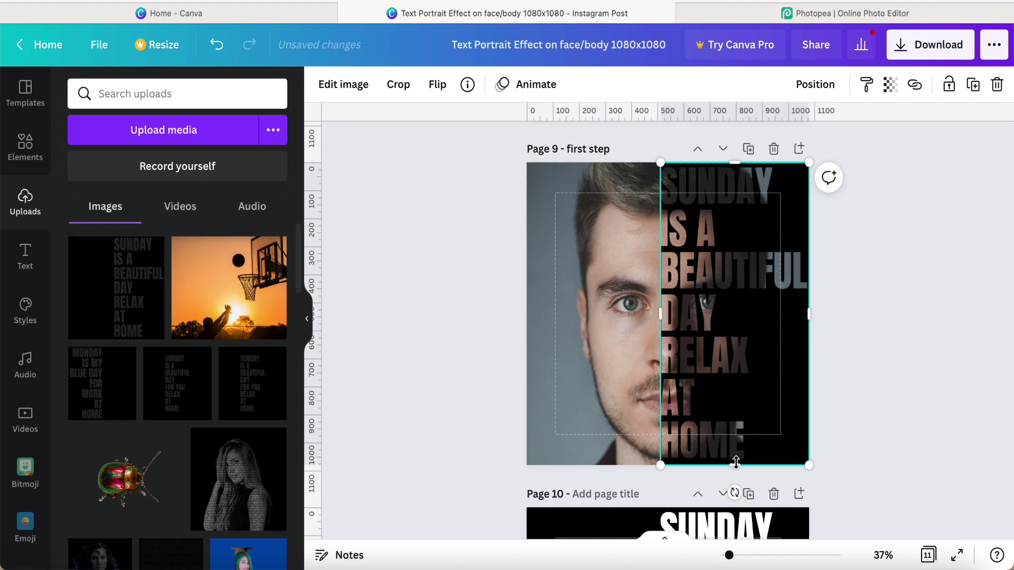
left_click_drag(809, 466, 818, 472)
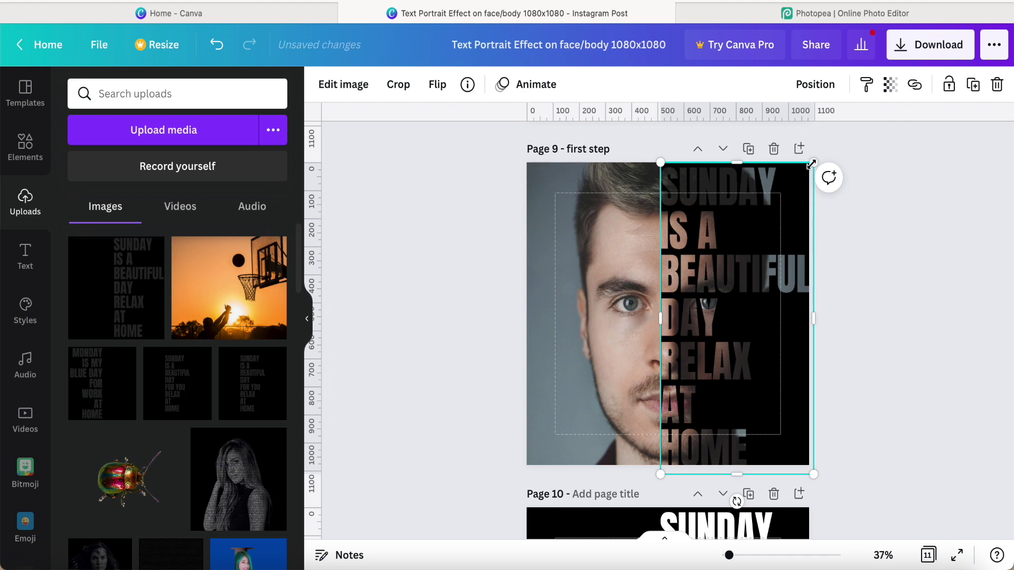
left_click_drag(813, 164, 817, 157)
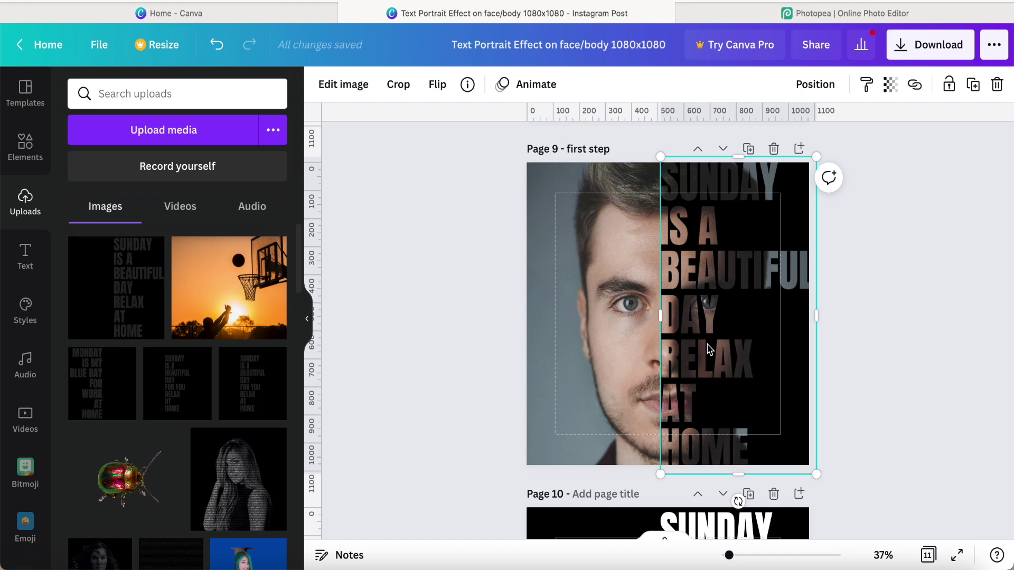
left_click(573, 337)
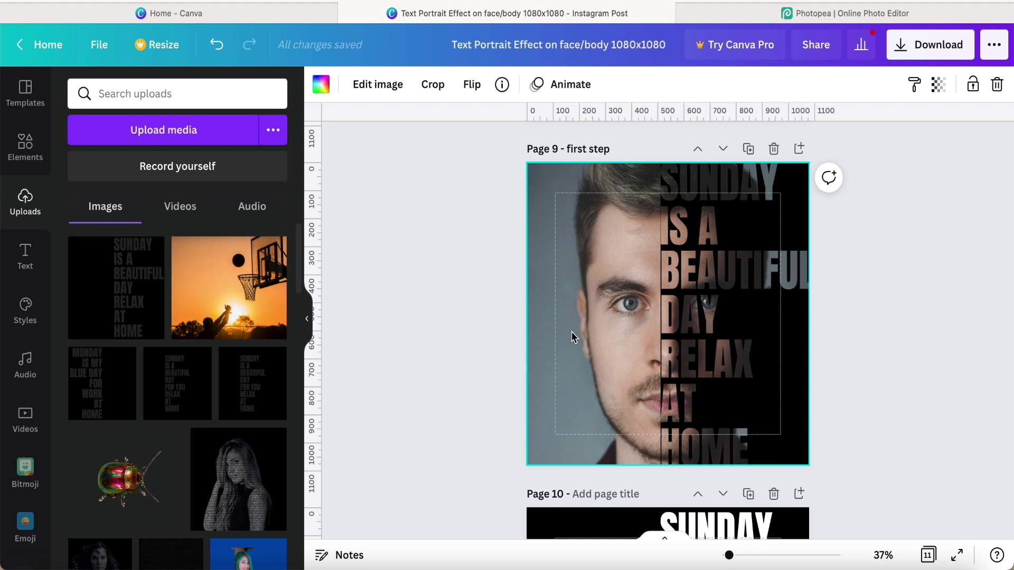
Flip the face photo horizontally and enlarge it within its frame.
left_click(475, 93)
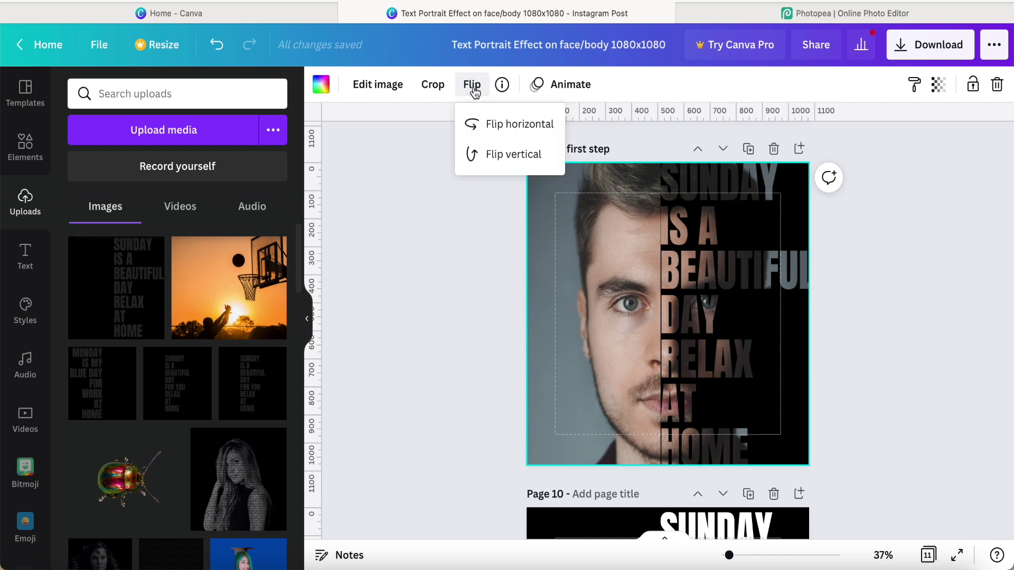
left_click(479, 127)
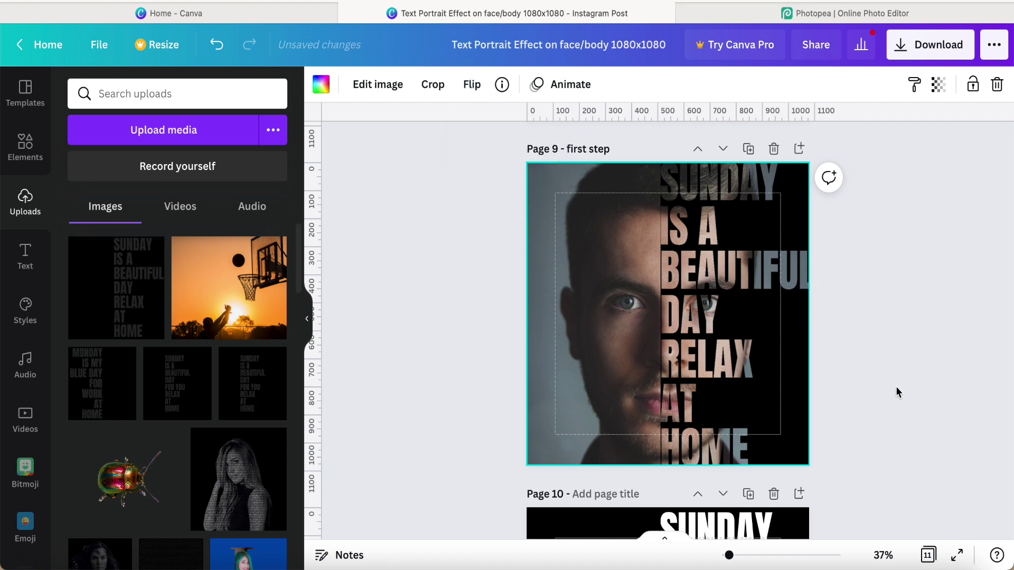
double_click(606, 368)
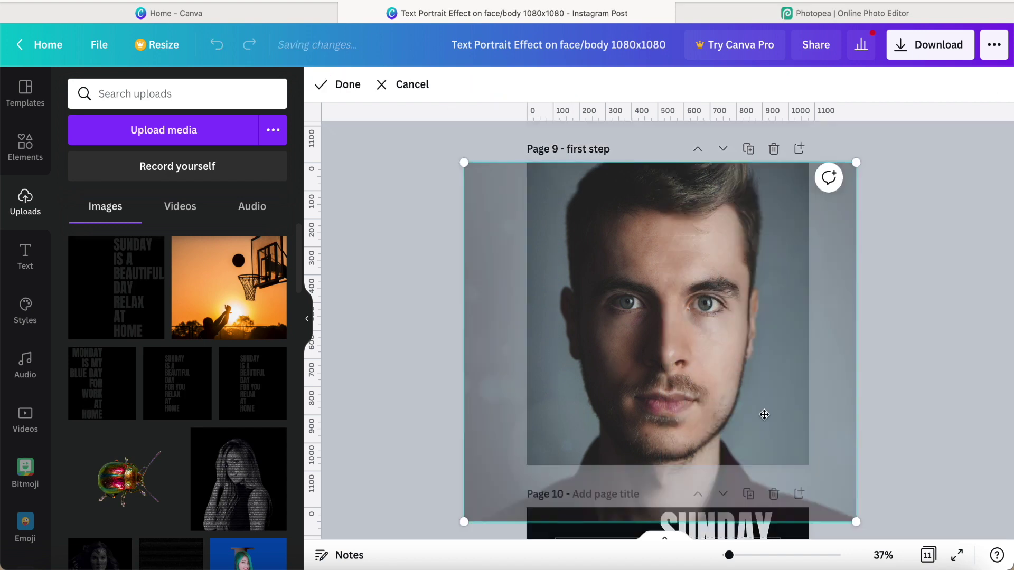
left_click_drag(857, 523, 906, 555)
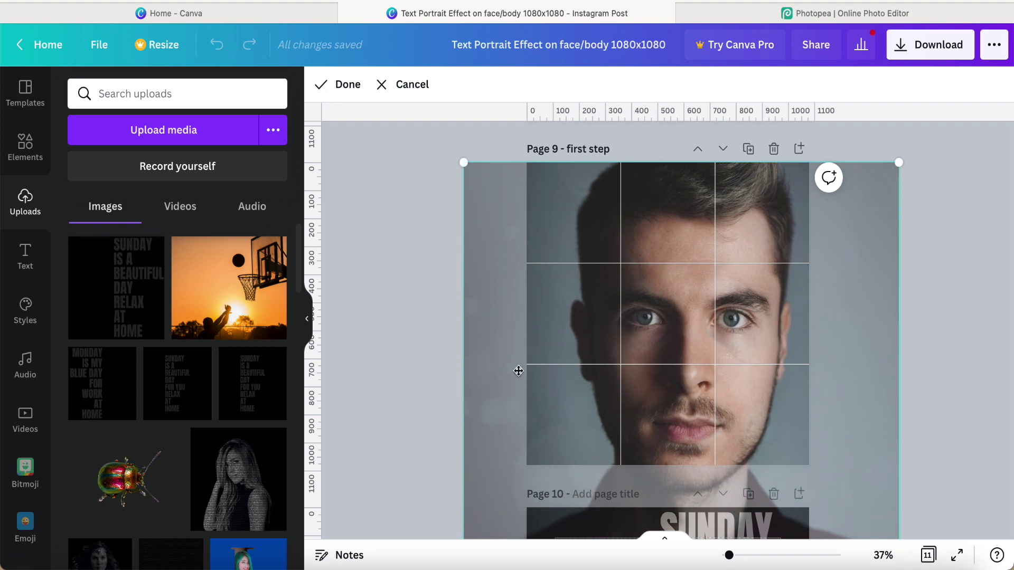
left_click(338, 85)
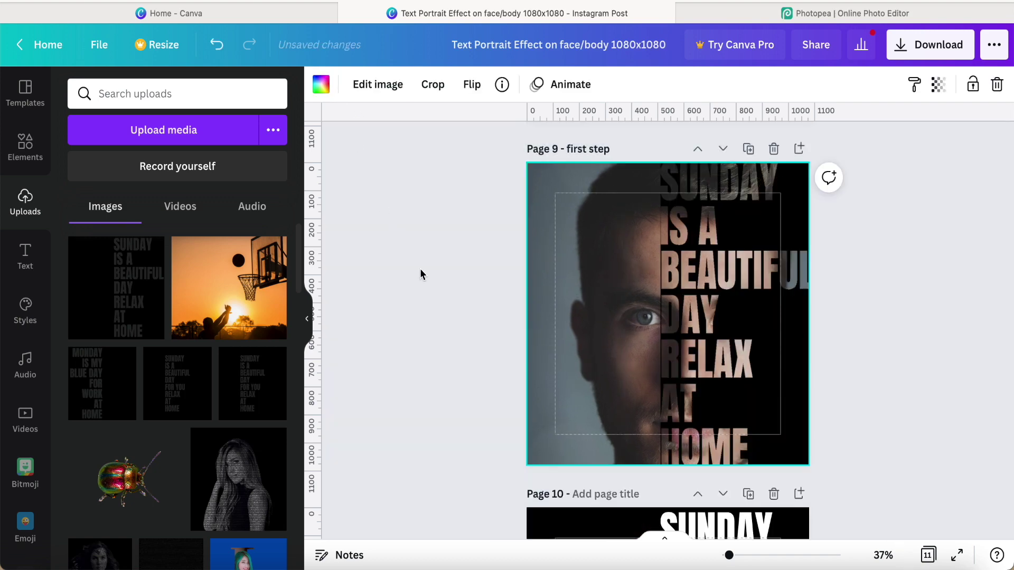
left_click(436, 290)
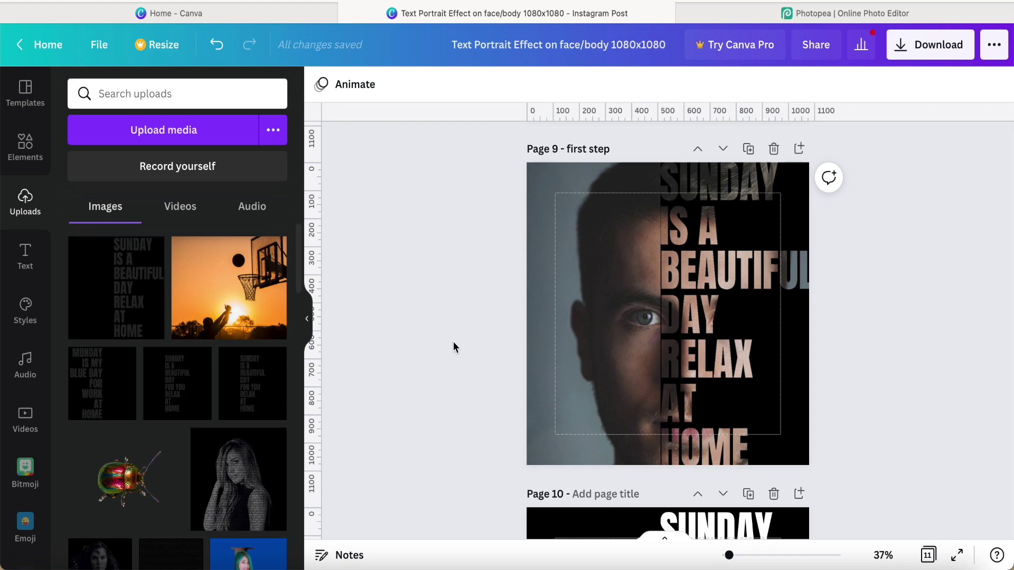
Re-crop the portrait to move the face higher behind the letters.
double_click(576, 336)
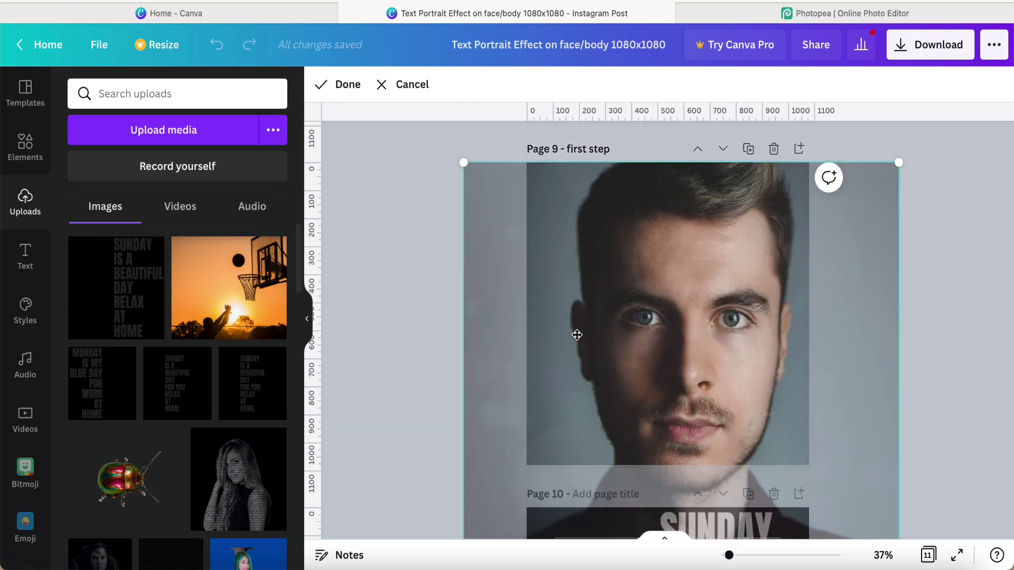
left_click_drag(577, 335, 576, 314)
left_click(414, 288)
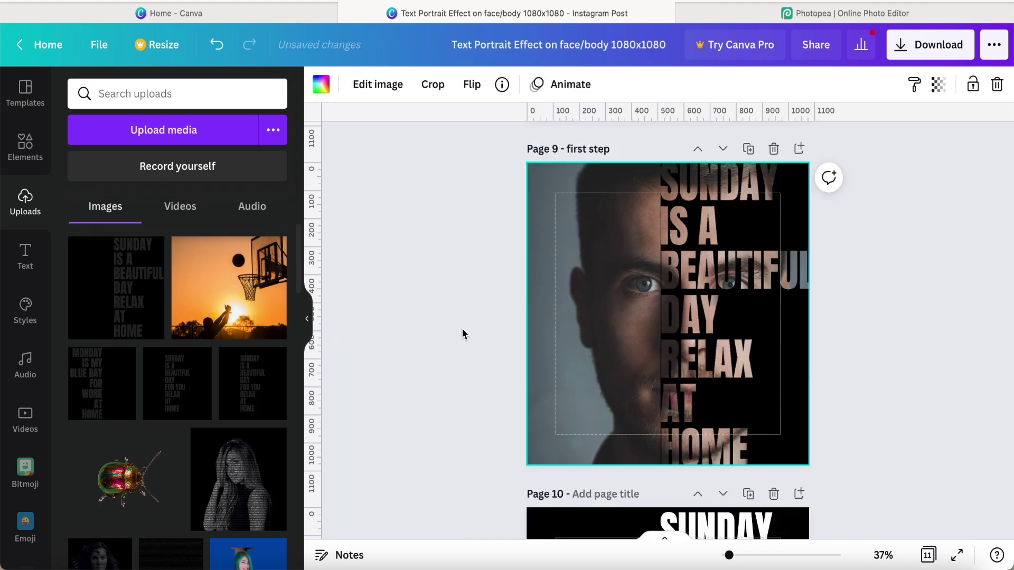
left_click(858, 396)
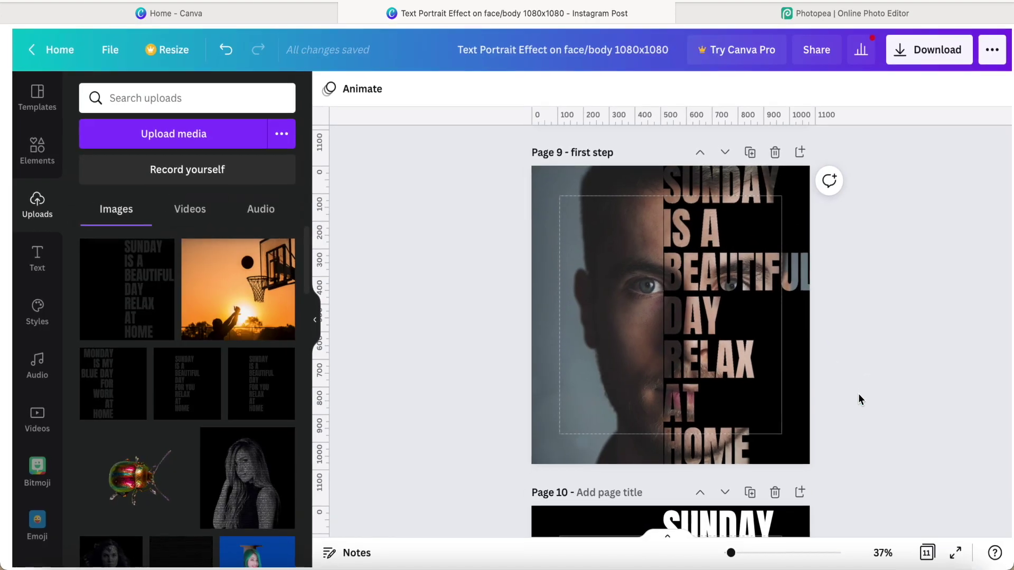
Nudge the SUNDAY overlay's left edge a few pixels right to reveal more of the face.
left_click(581, 315)
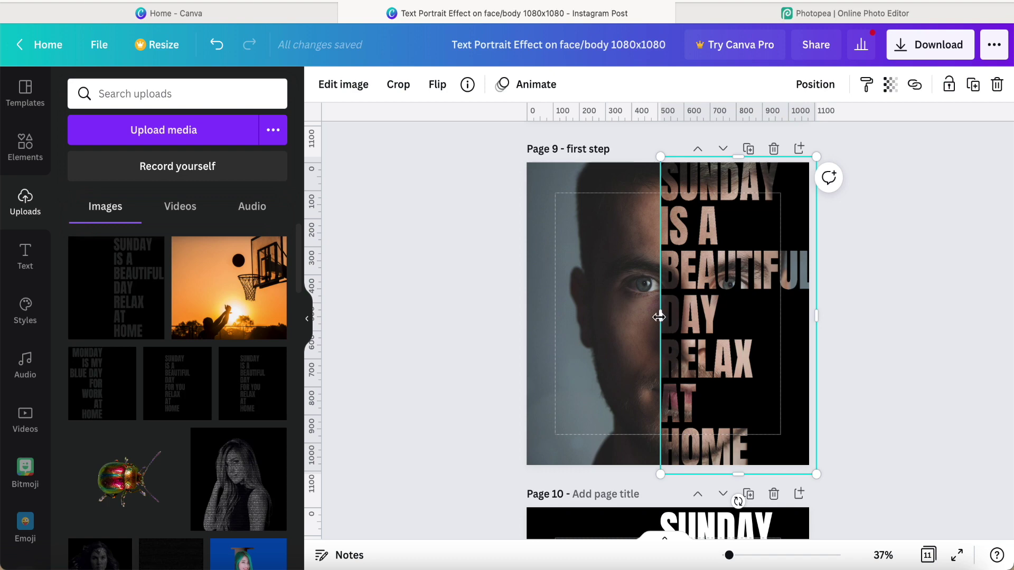
left_click_drag(659, 316, 662, 316)
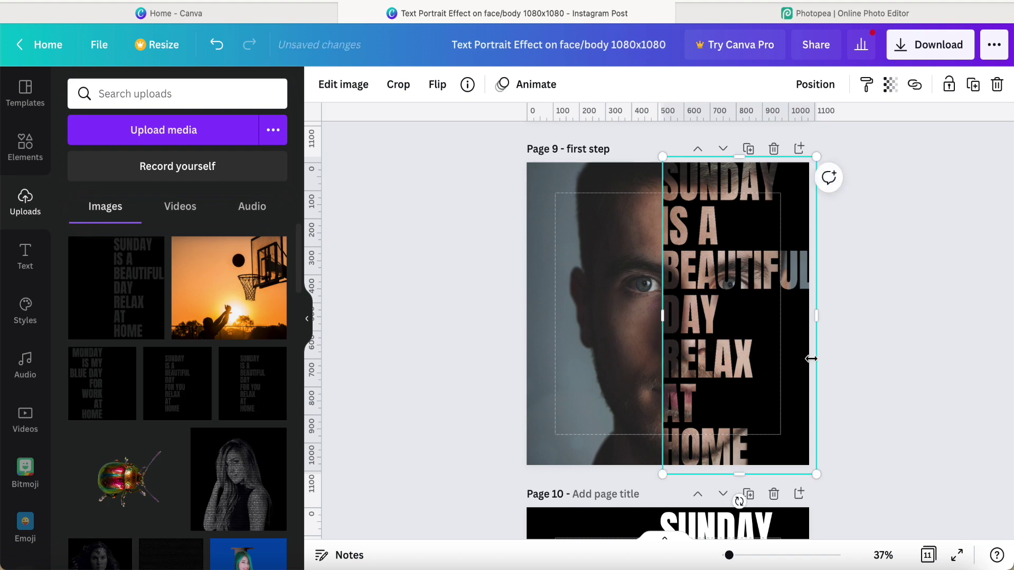
left_click(869, 370)
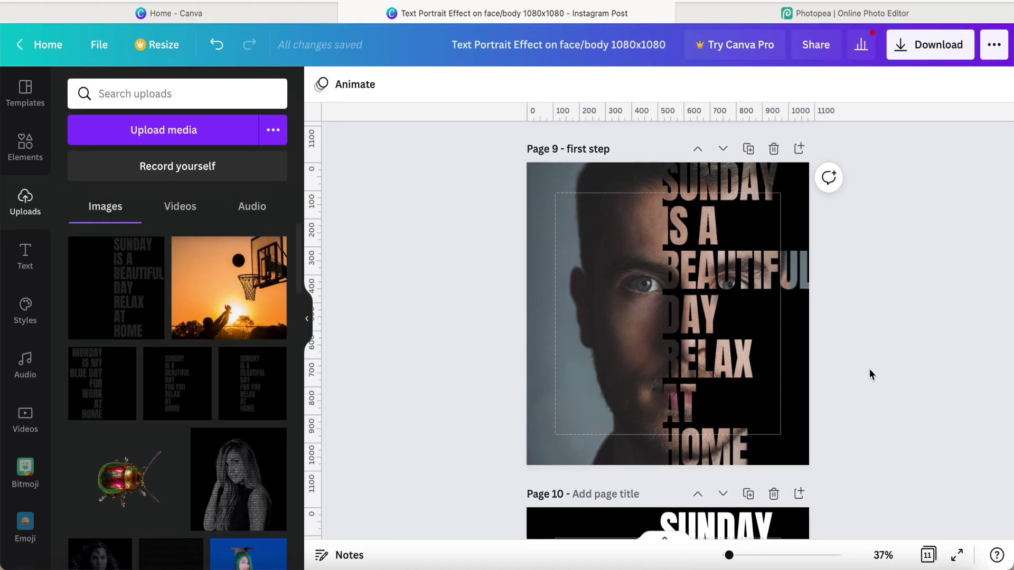
Duplicate page 9 and title the new page 'first step with white color'.
left_click(749, 150)
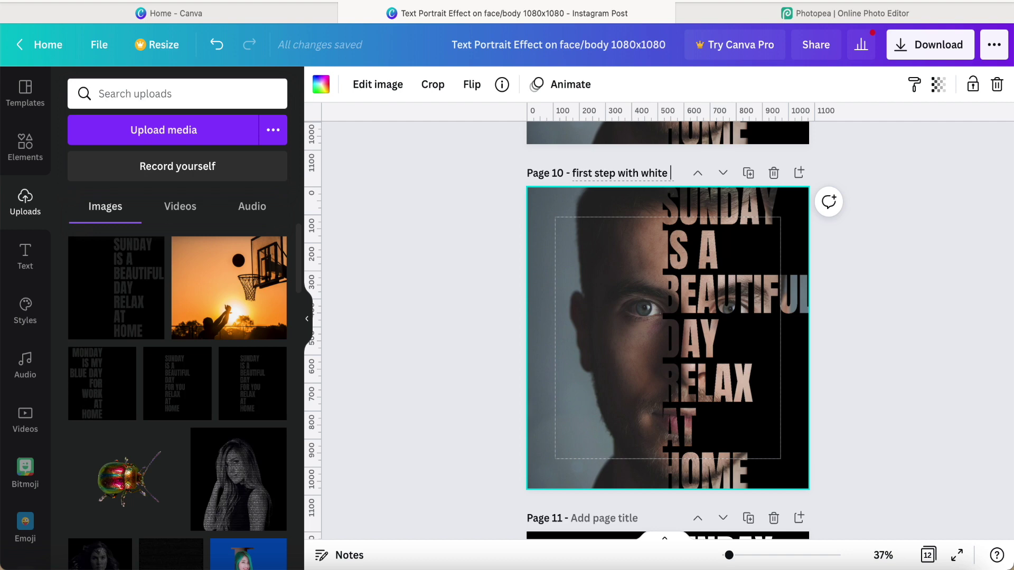
type("olor")
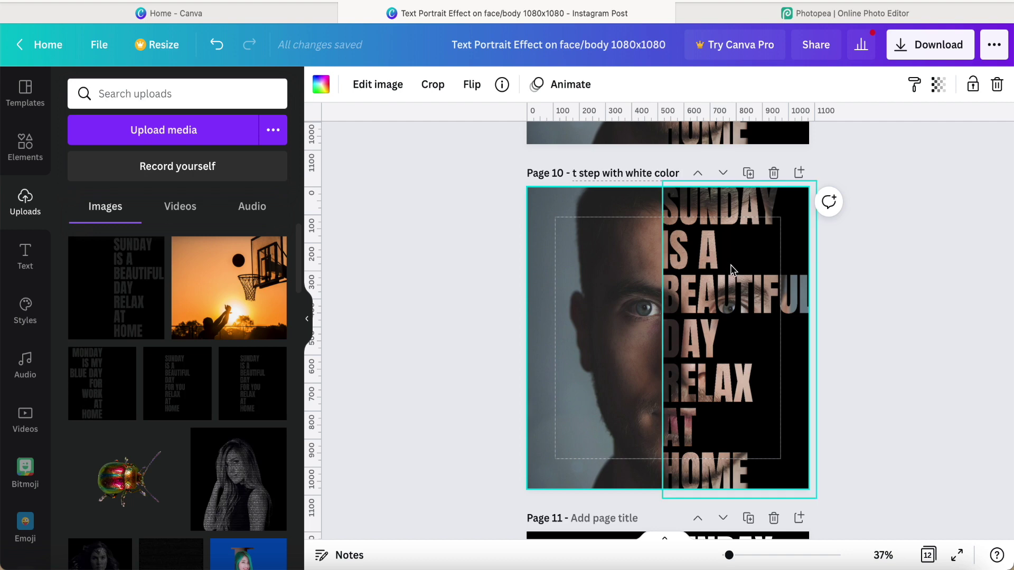
left_click(858, 316)
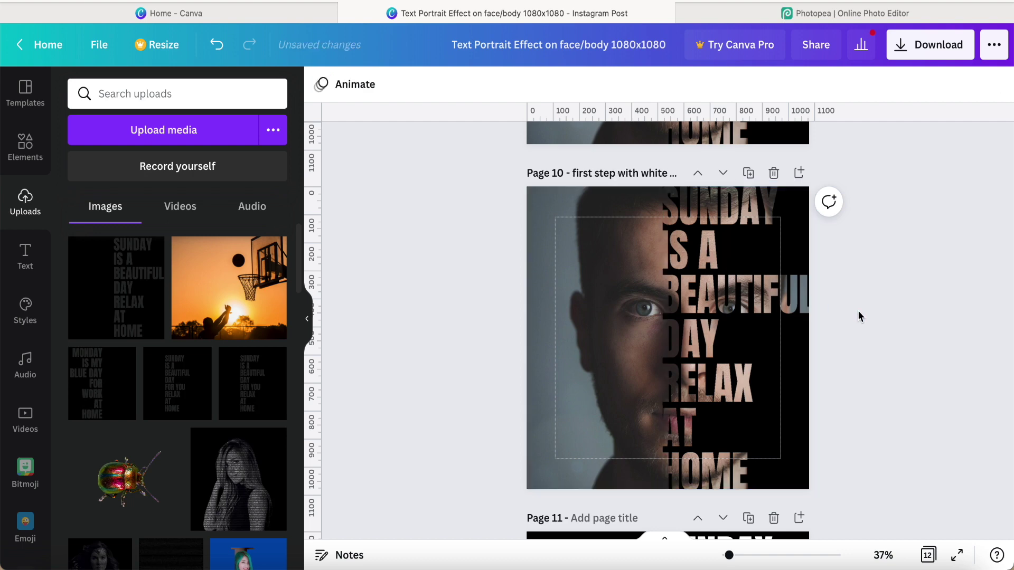
left_click(769, 376)
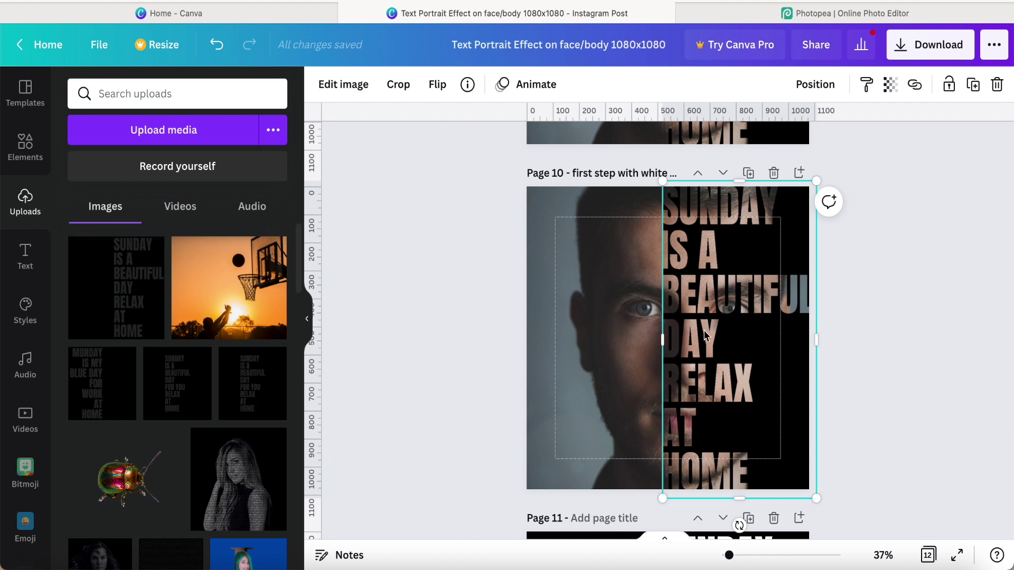
Apply the Cherry Duotone preset to page 10's text image and open its settings.
left_click(341, 84)
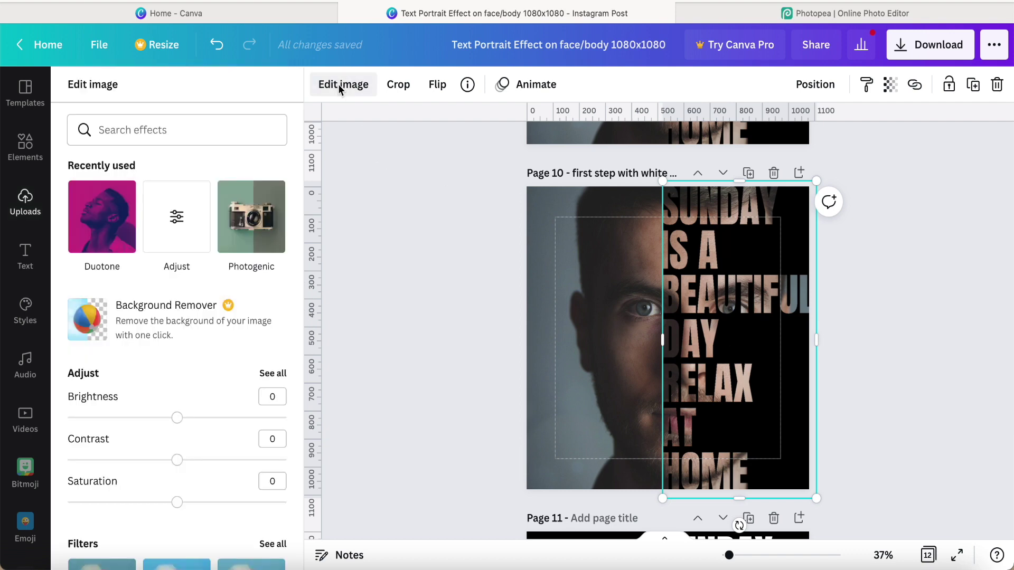
left_click(105, 233)
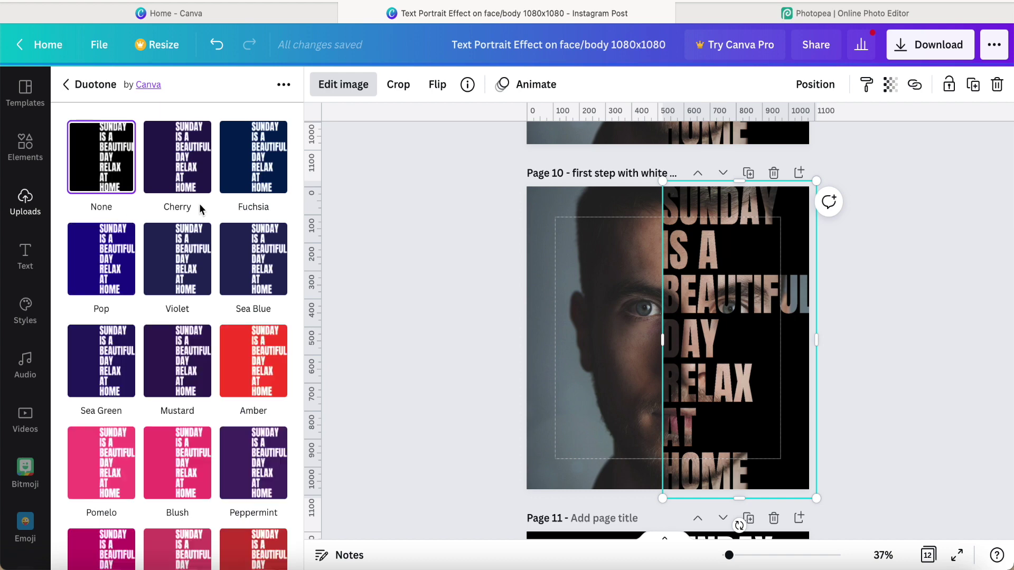
left_click(190, 172)
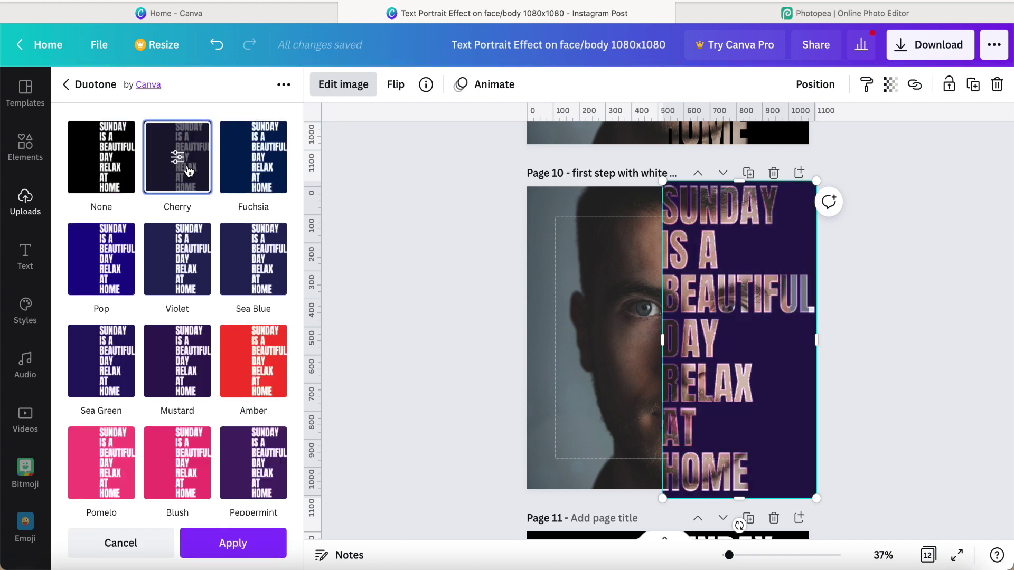
left_click(182, 165)
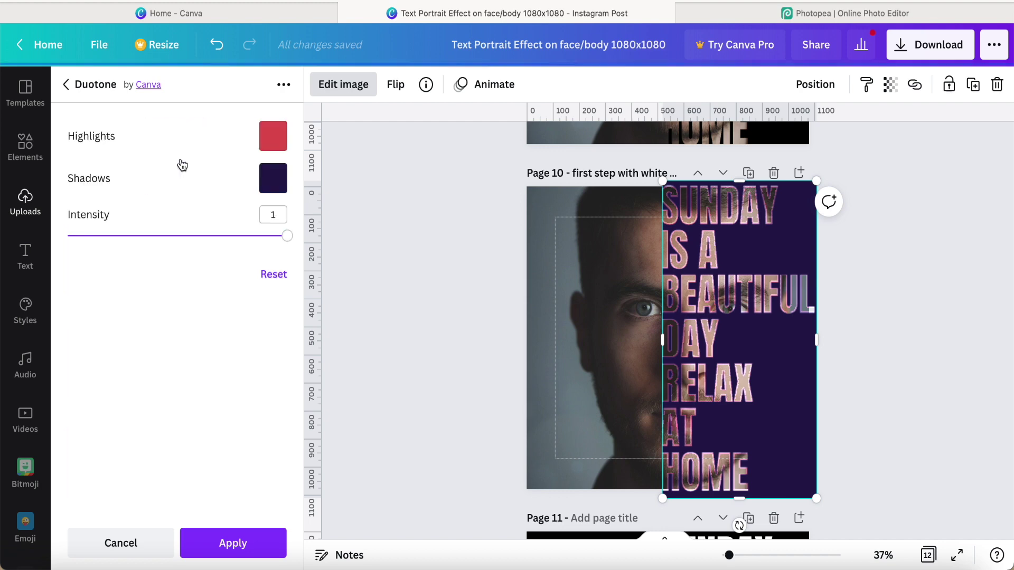
Set the Duotone highlights and shadows to white and apply it to the overlay.
left_click(269, 142)
left_click(420, 203)
left_click(192, 205)
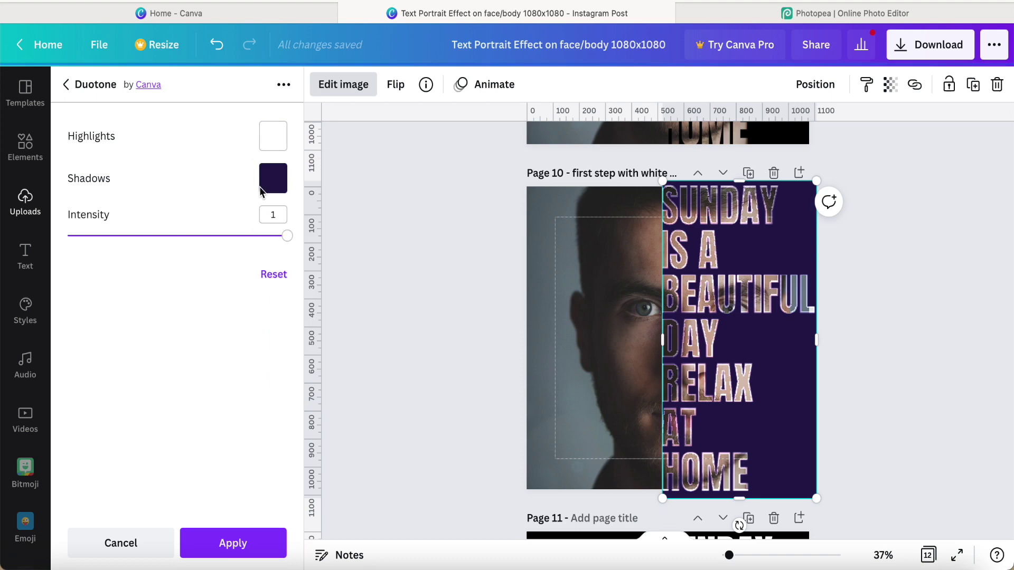
left_click(273, 178)
left_click(421, 248)
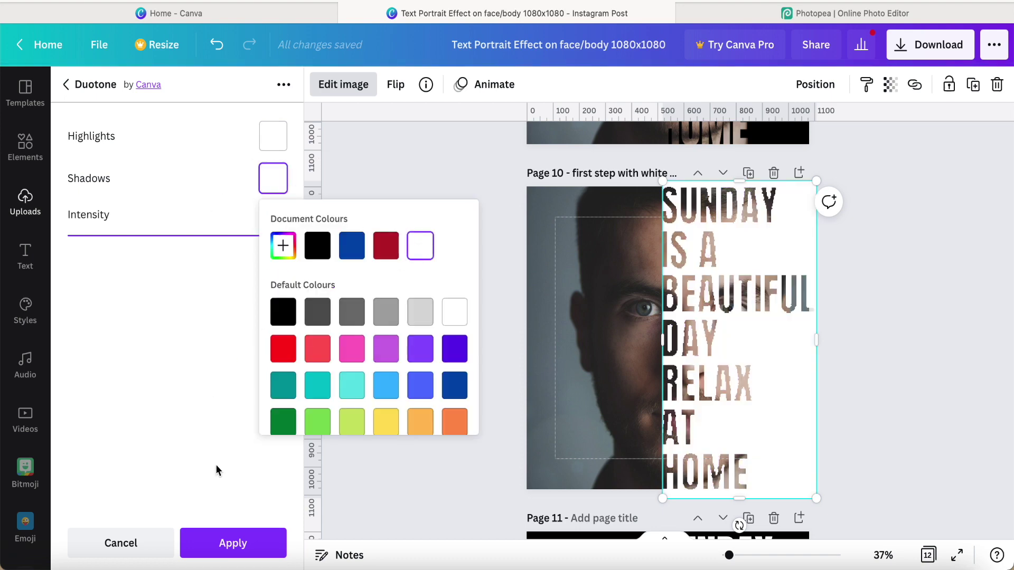
left_click(228, 549)
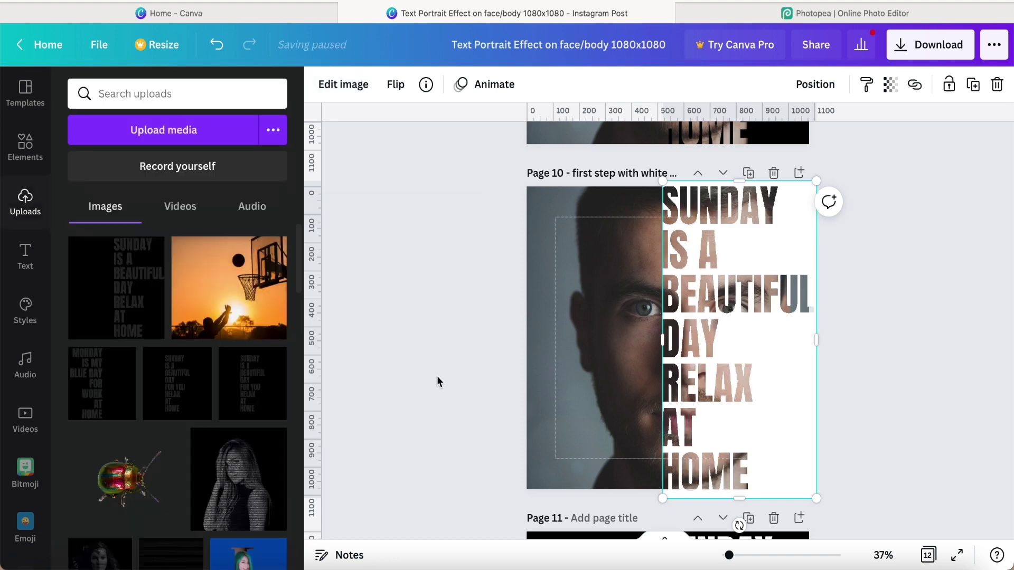
left_click(605, 377)
left_click(879, 374)
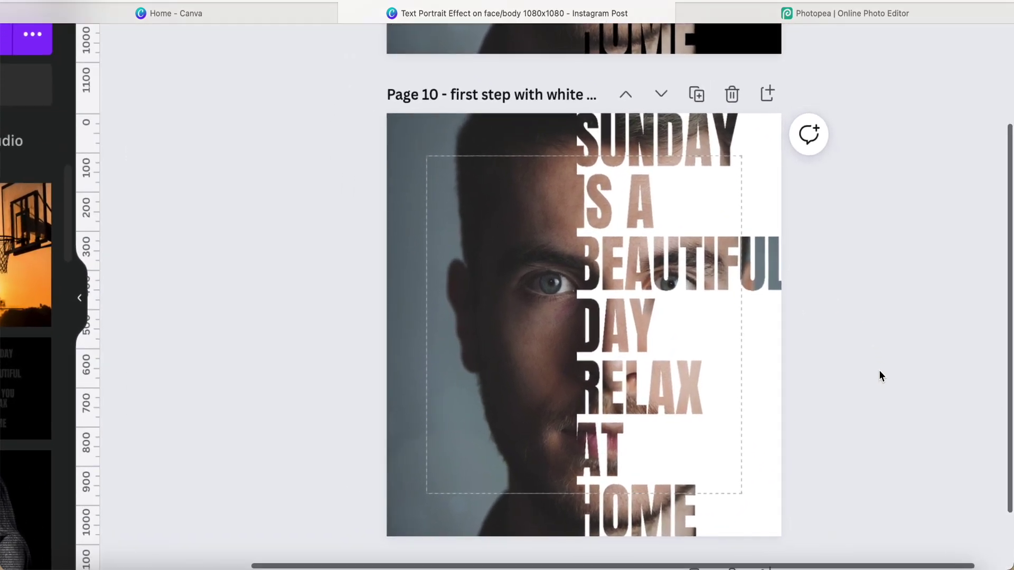
scroll(878, 370, "down", 3)
Duplicate page 10 to create a new page 11.
left_click(723, 467)
scroll(755, 346, "up", 5)
scroll(754, 344, "down", 3)
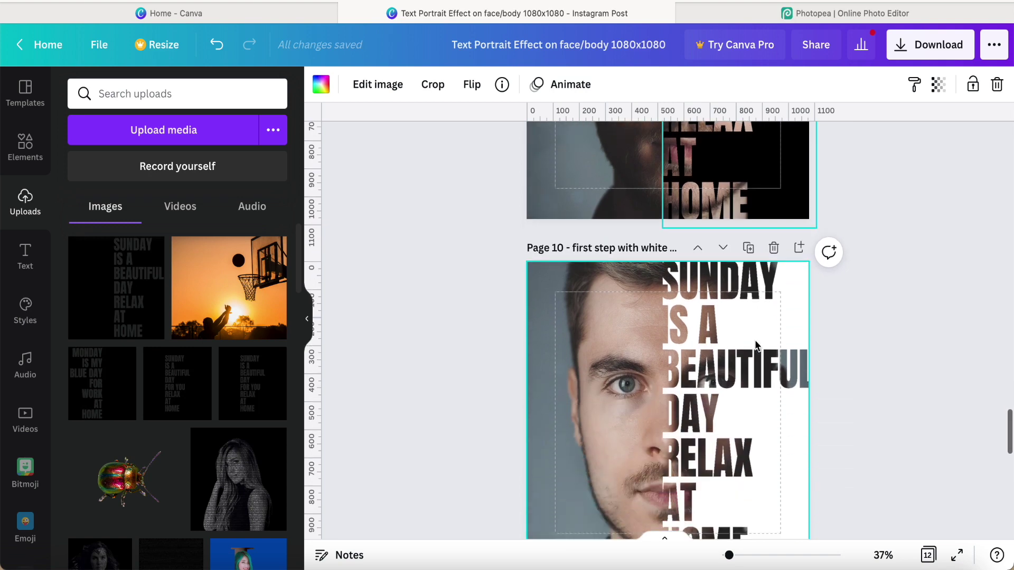
left_click(749, 248)
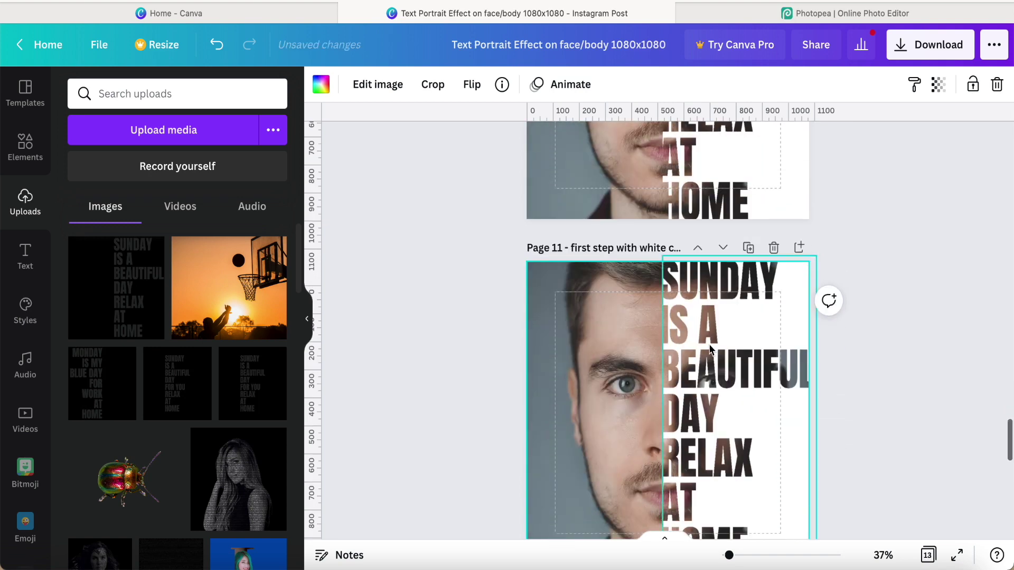
Detach the face photo from page 11's background and delete it, leaving the page blank white.
scroll(708, 363, "down", 2)
left_click(565, 356)
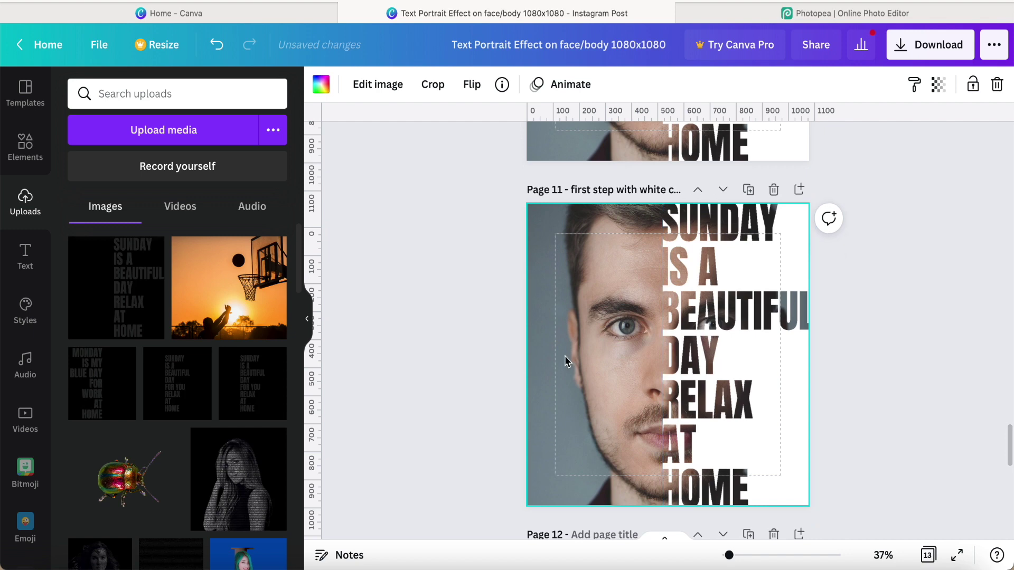
right_click(565, 356)
left_click(623, 543)
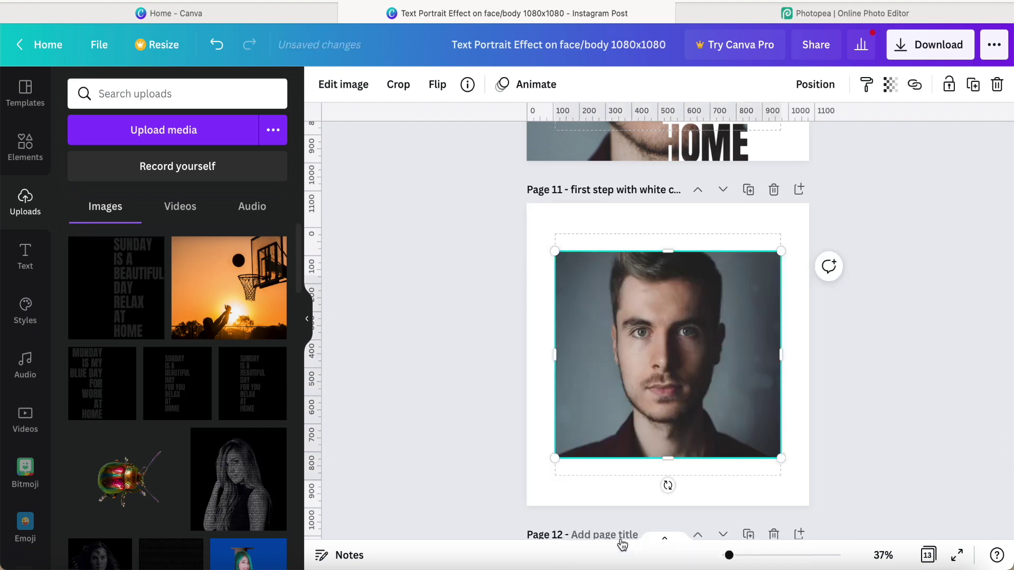
key("Delete")
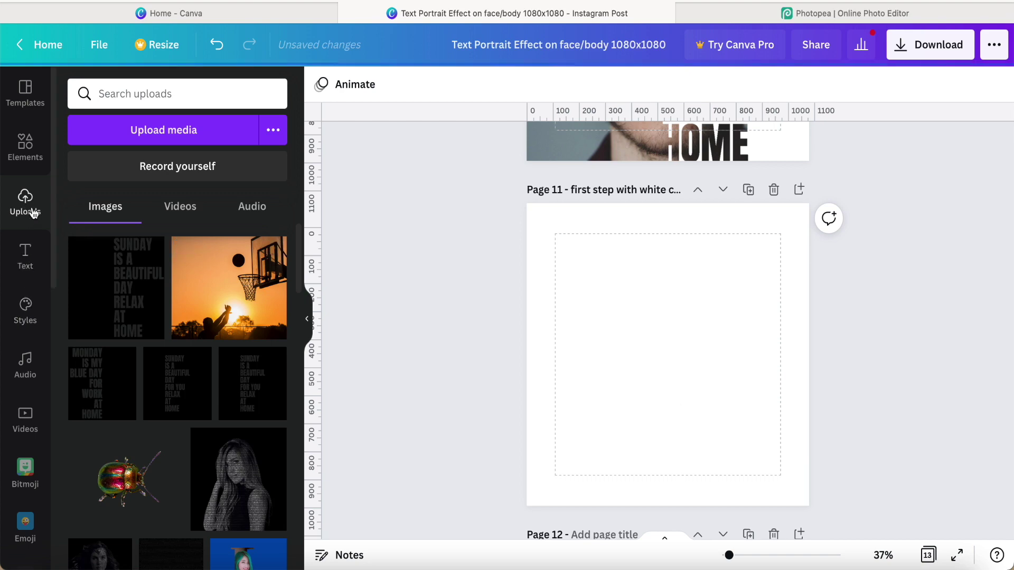
Find the upside-down hanging Spider-Man in Uploads and add it to page 11.
scroll(180, 354, "down", 10)
scroll(178, 354, "down", 15)
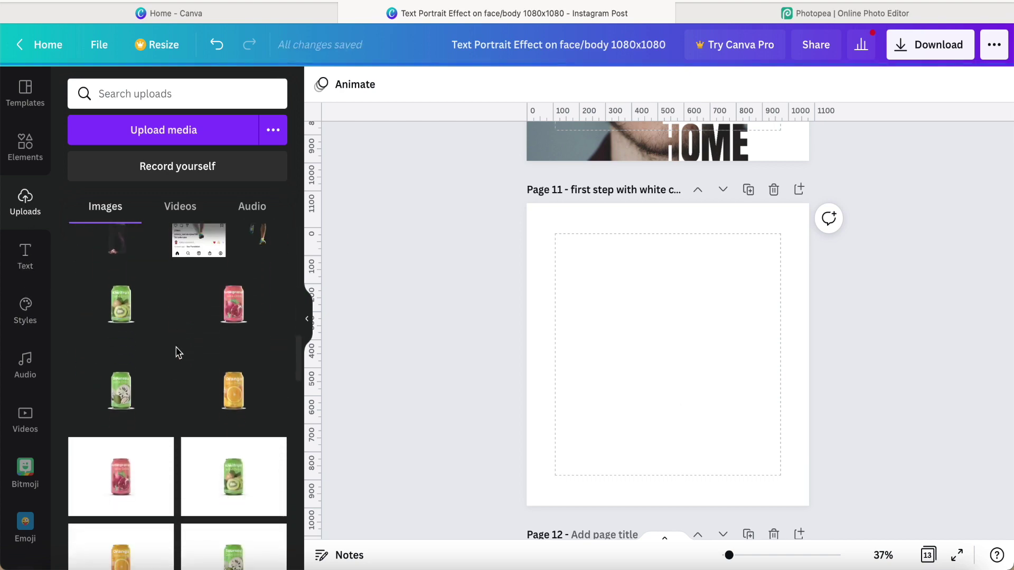
scroll(178, 354, "down", 15)
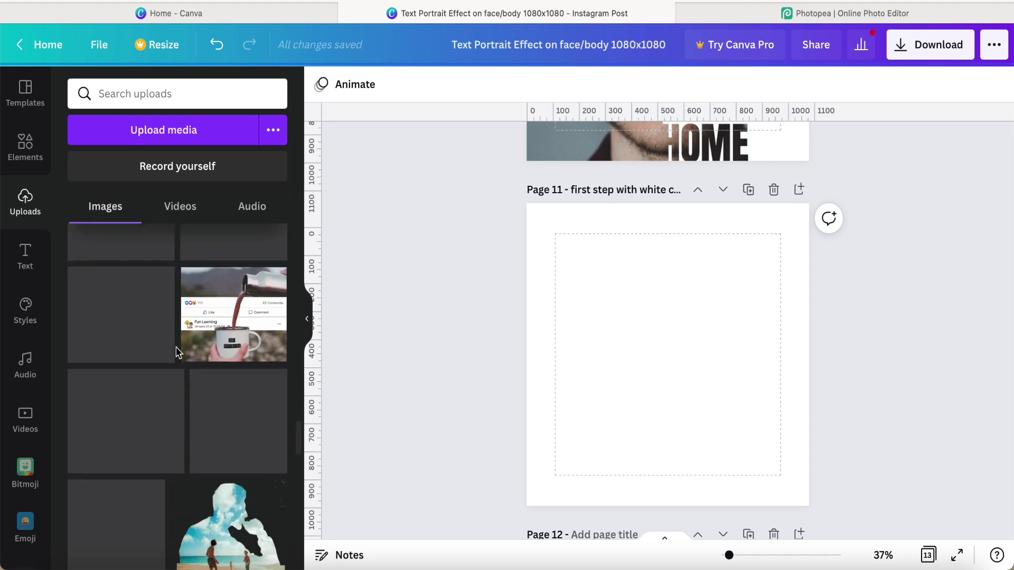
scroll(178, 354, "down", 15)
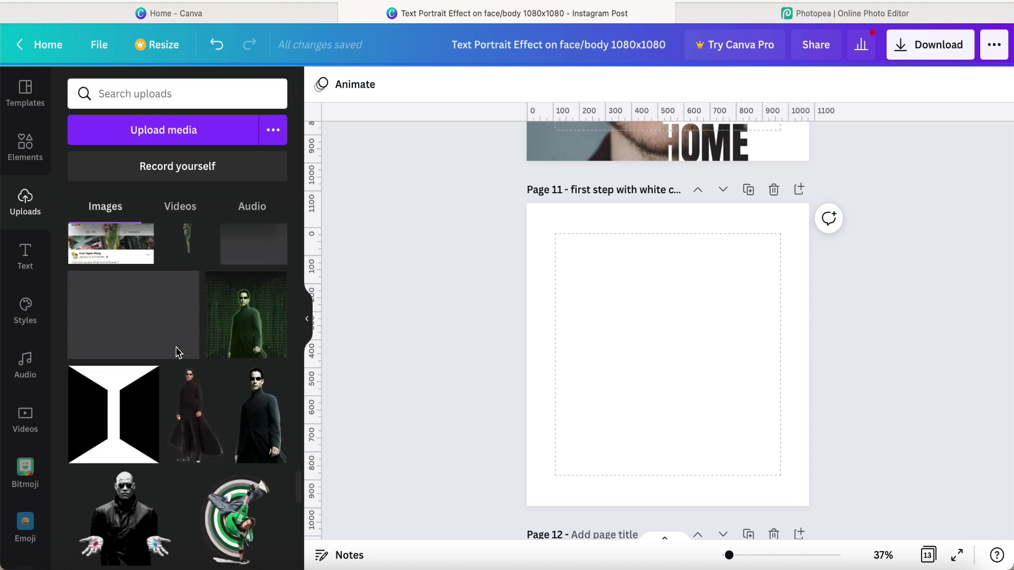
scroll(178, 354, "down", 15)
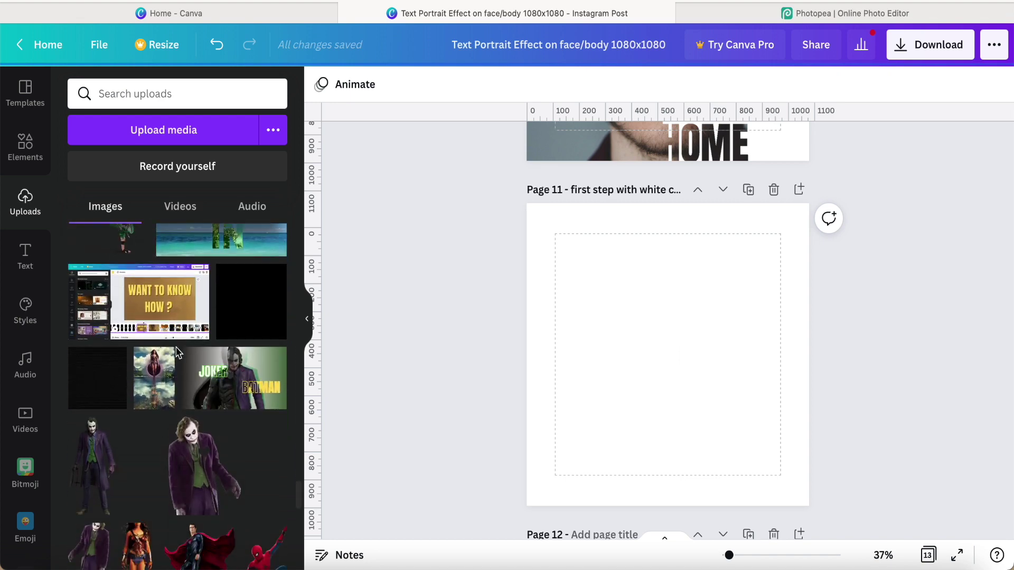
scroll(178, 354, "down", 15)
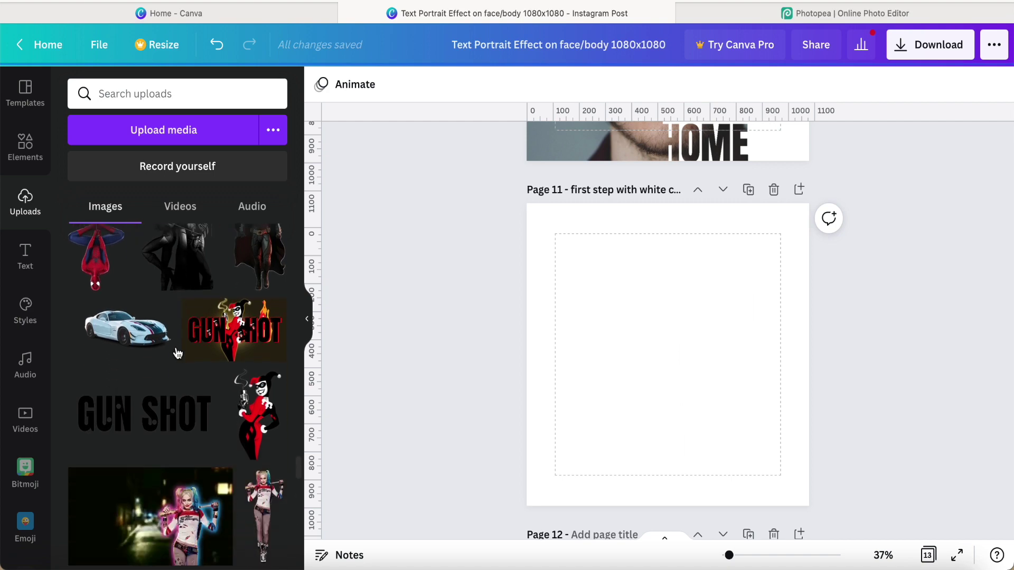
scroll(178, 354, "down", 5)
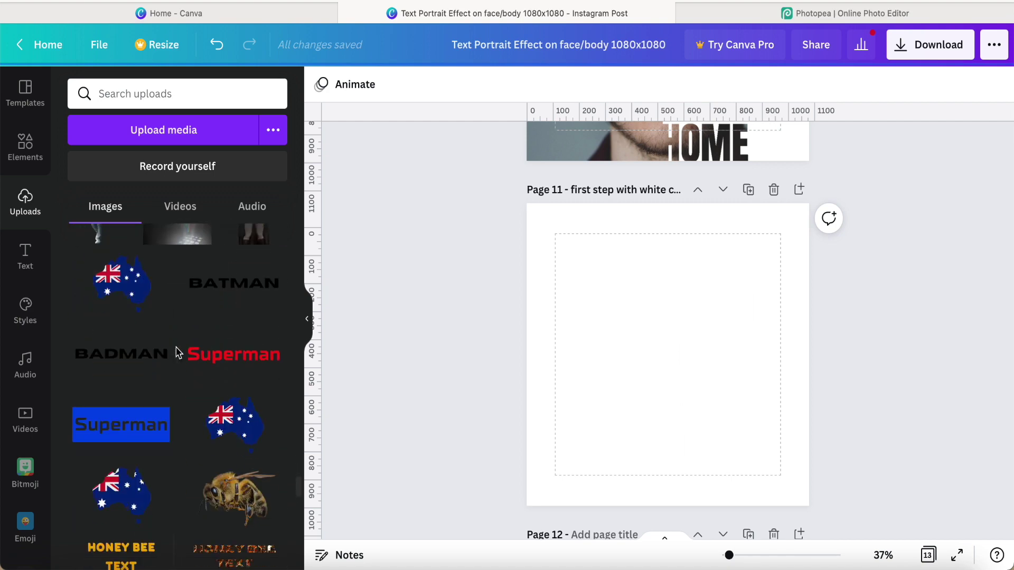
scroll(178, 354, "up", 10)
scroll(178, 353, "up", 6)
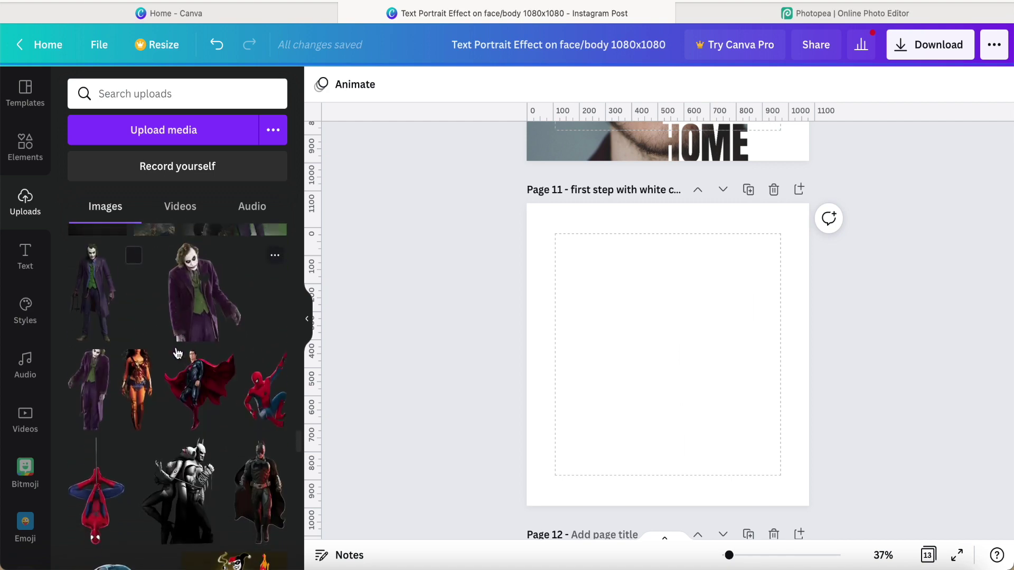
scroll(178, 354, "down", 3)
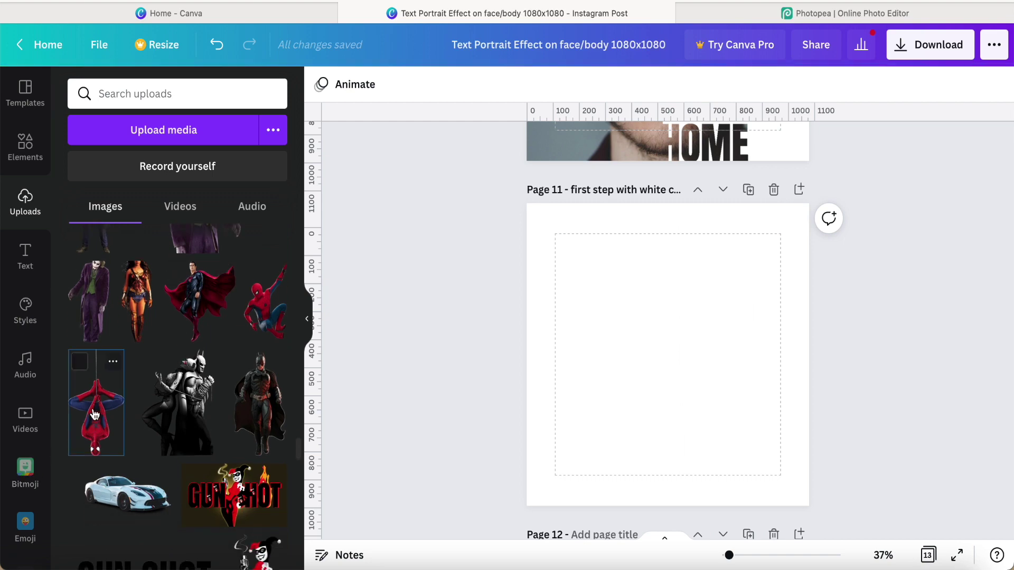
left_click(79, 362)
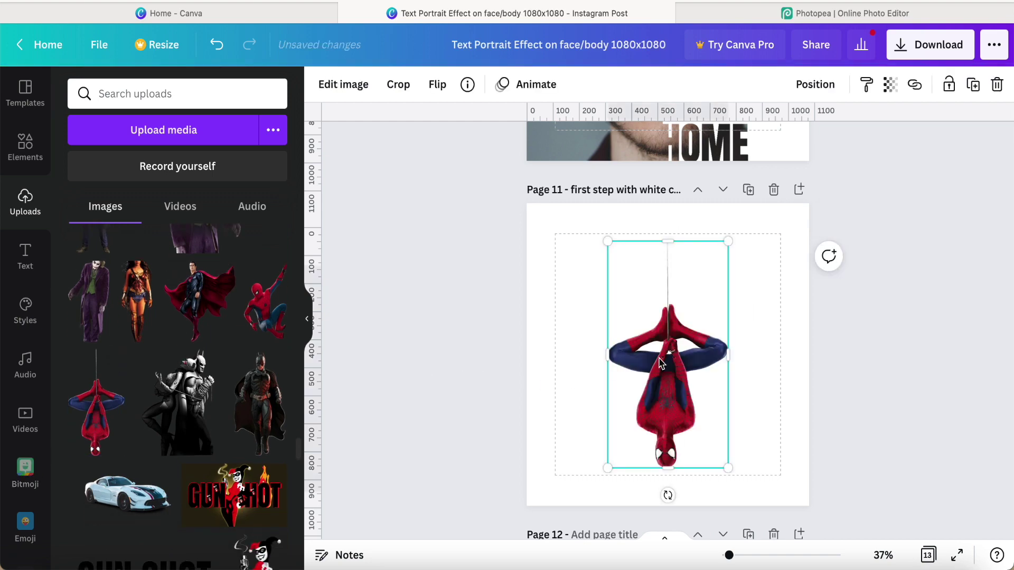
Enlarge the Spider-Man to fill page 11, reposition it, and send it backward.
left_click_drag(593, 474, 442, 555)
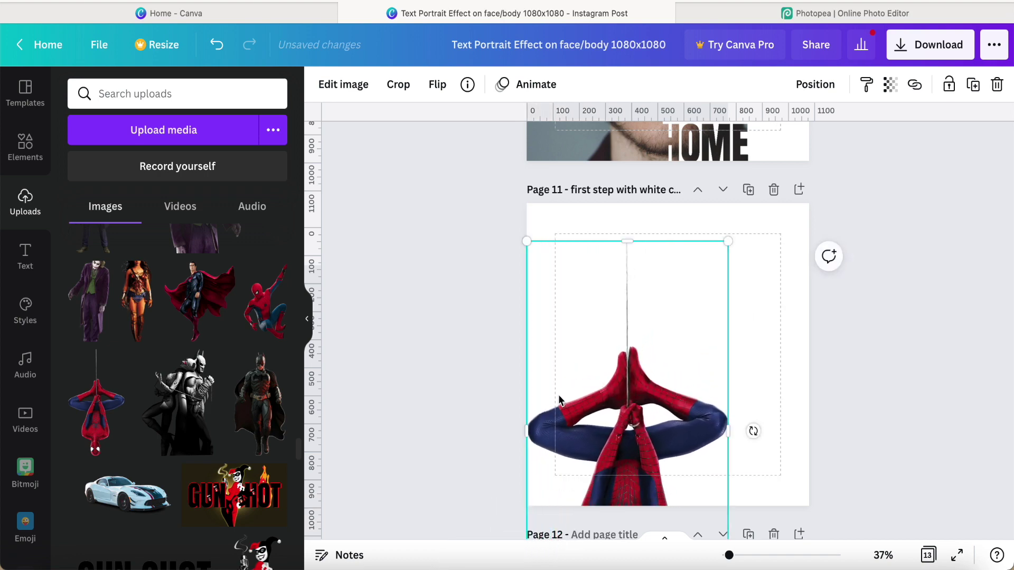
left_click_drag(727, 245, 840, 158)
left_click_drag(661, 317, 675, 263)
right_click(634, 324)
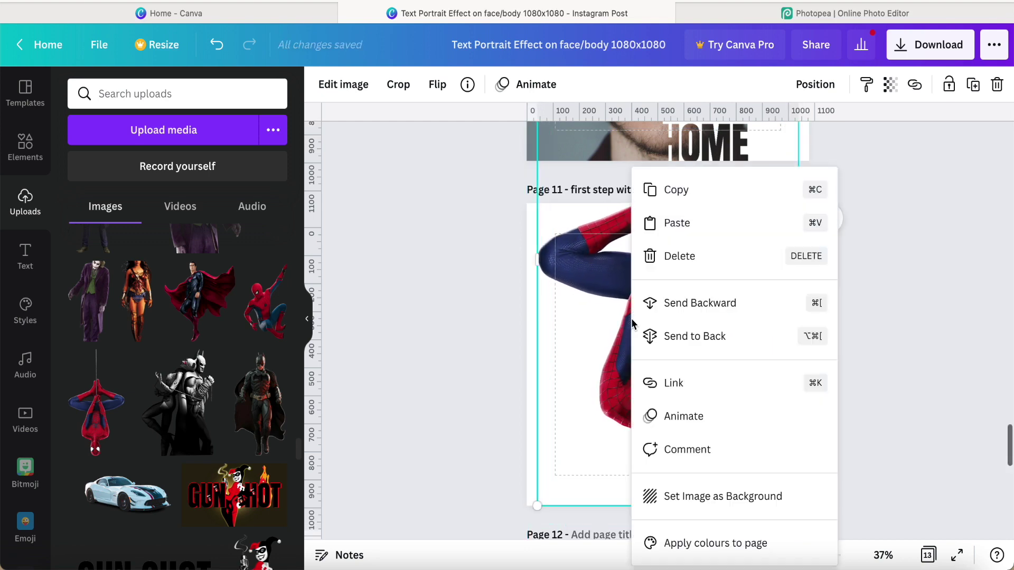
left_click(689, 309)
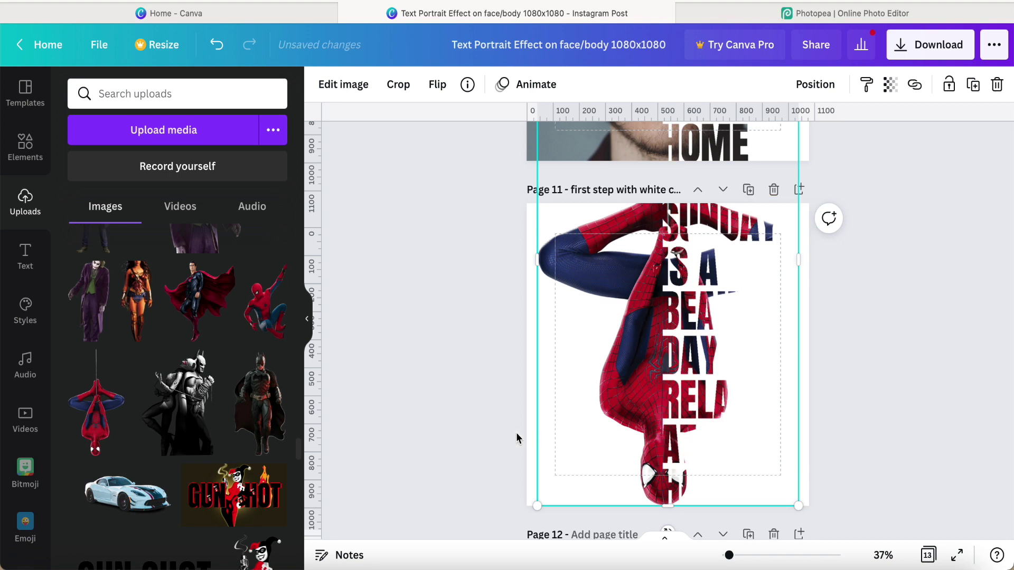
Set page 11's background to the navy colour taken from the Spider-Man photo.
left_click(452, 450)
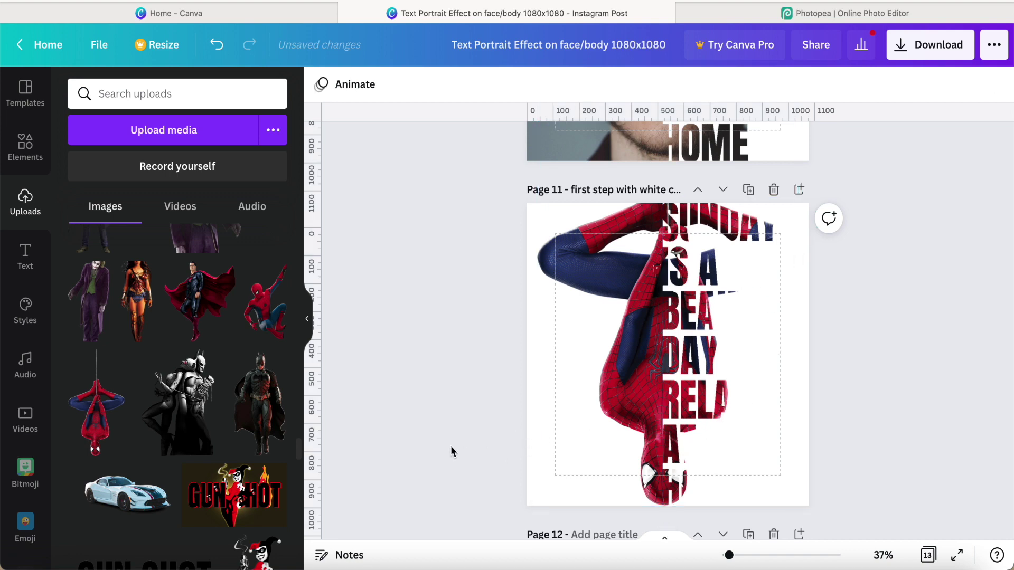
left_click(531, 451)
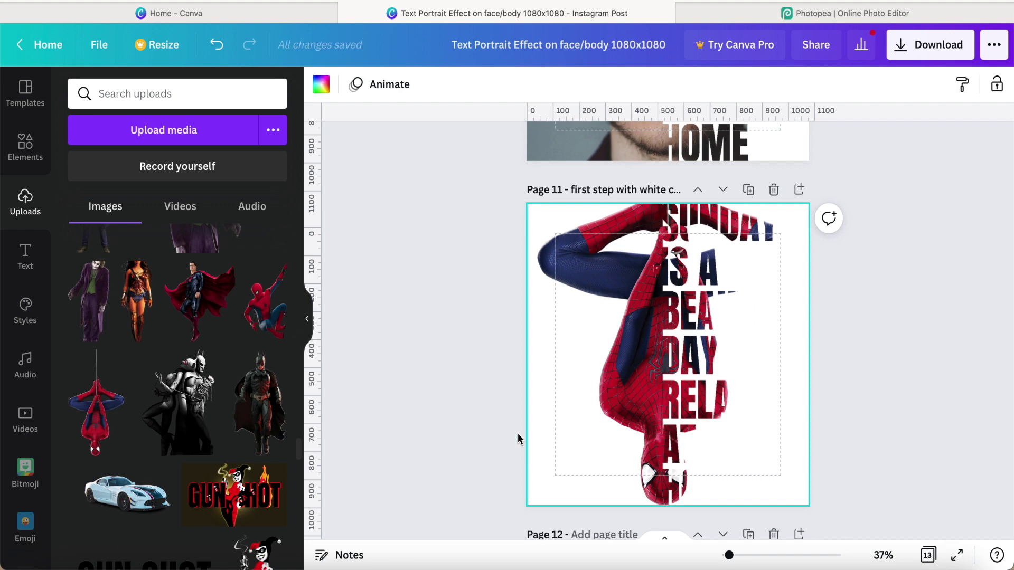
left_click(321, 85)
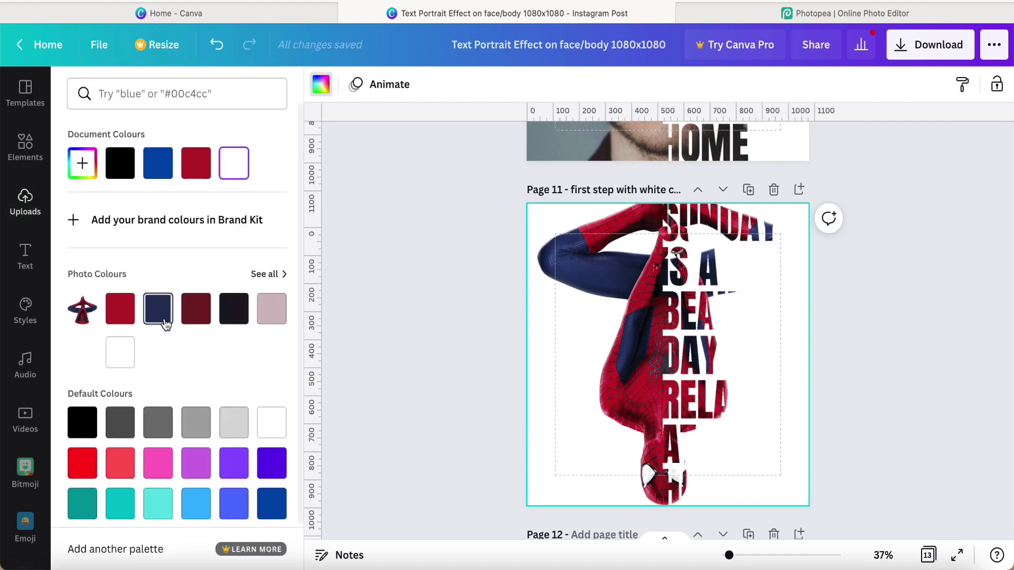
left_click(162, 321)
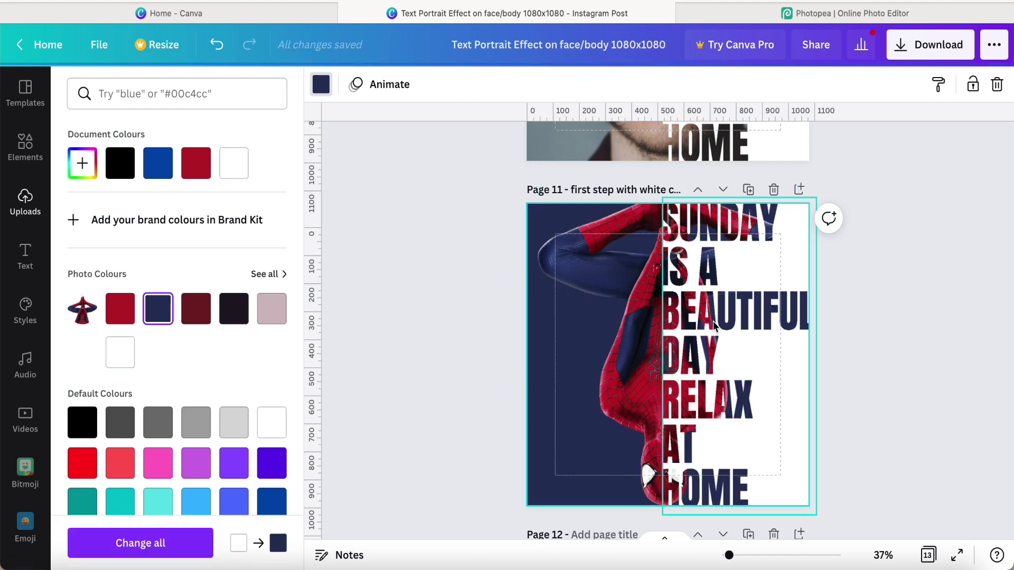
left_click(852, 351)
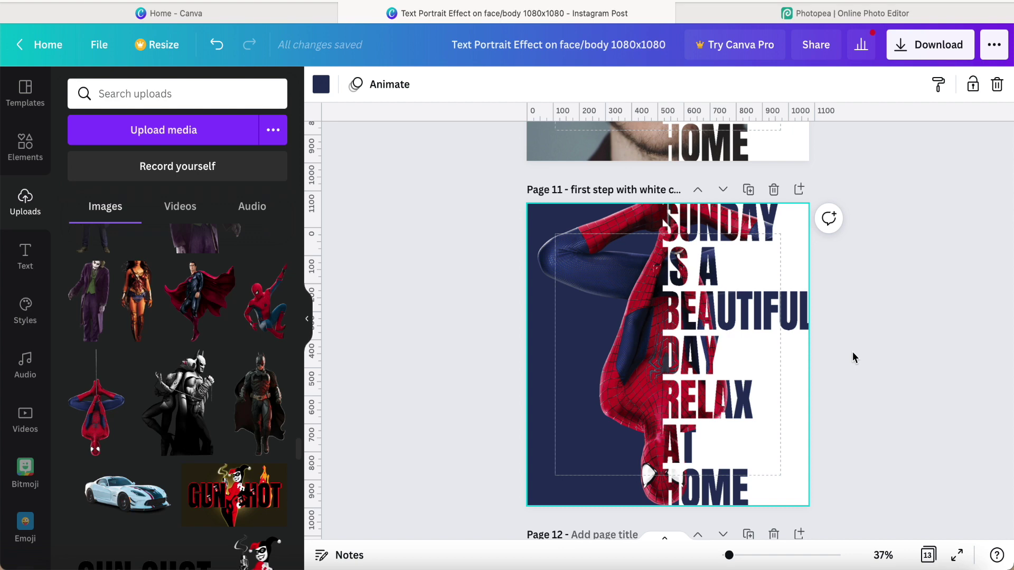
Scroll to page 12 and select its white stacked text.
scroll(853, 352, "up", 1)
scroll(853, 352, "down", 3)
scroll(852, 352, "up", 1)
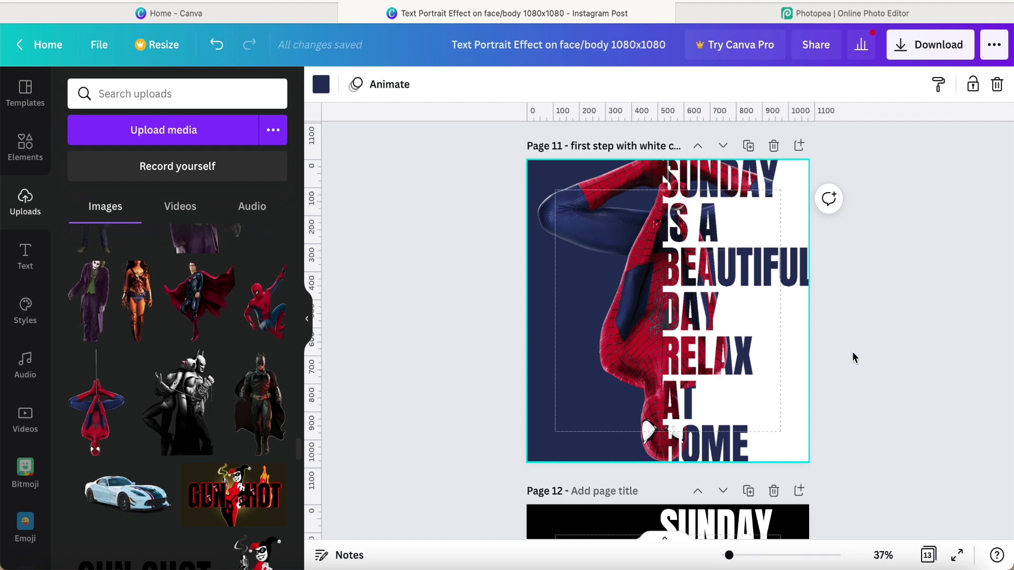
scroll(853, 353, "down", 7)
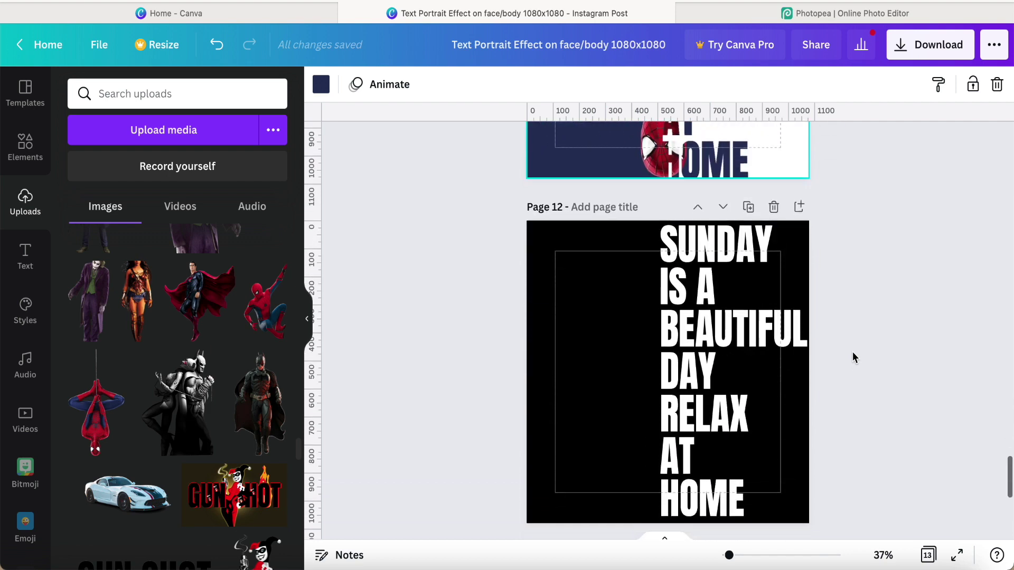
scroll(852, 352, "up", 1)
left_click(715, 317)
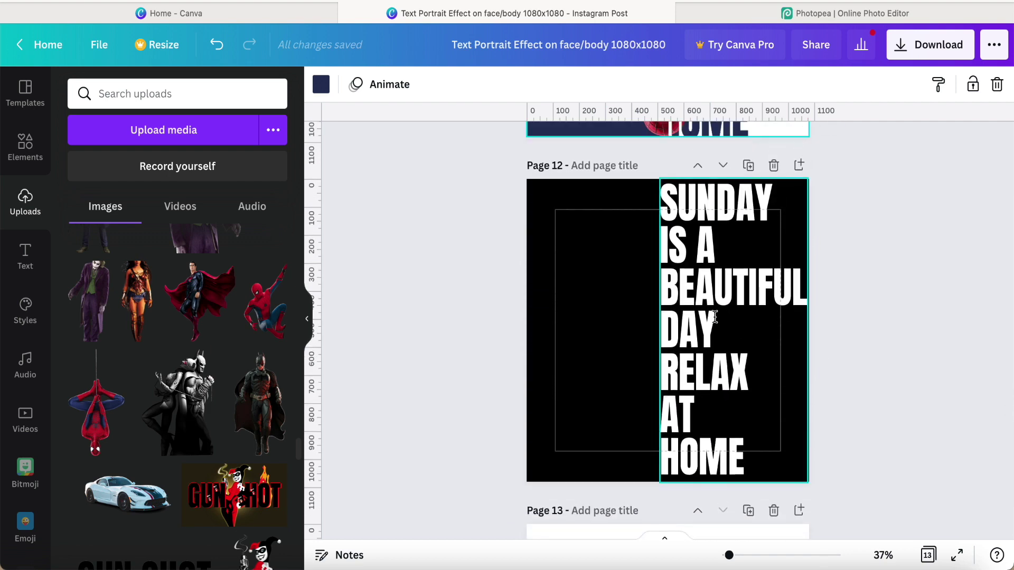
Copy page 12's white stacked text and paste it onto page 11.
right_click(714, 317)
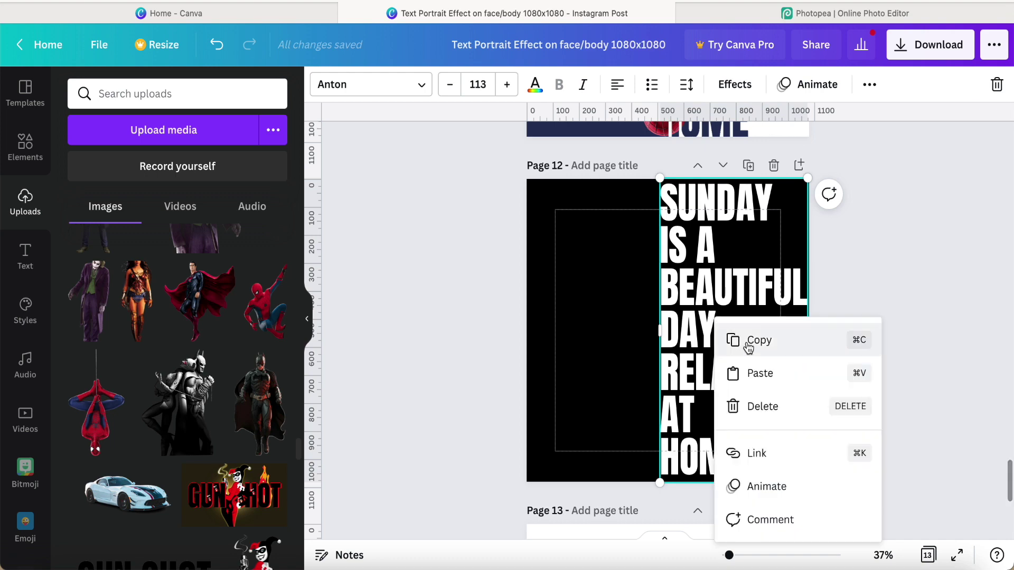
left_click(747, 346)
scroll(750, 338, "up", 6)
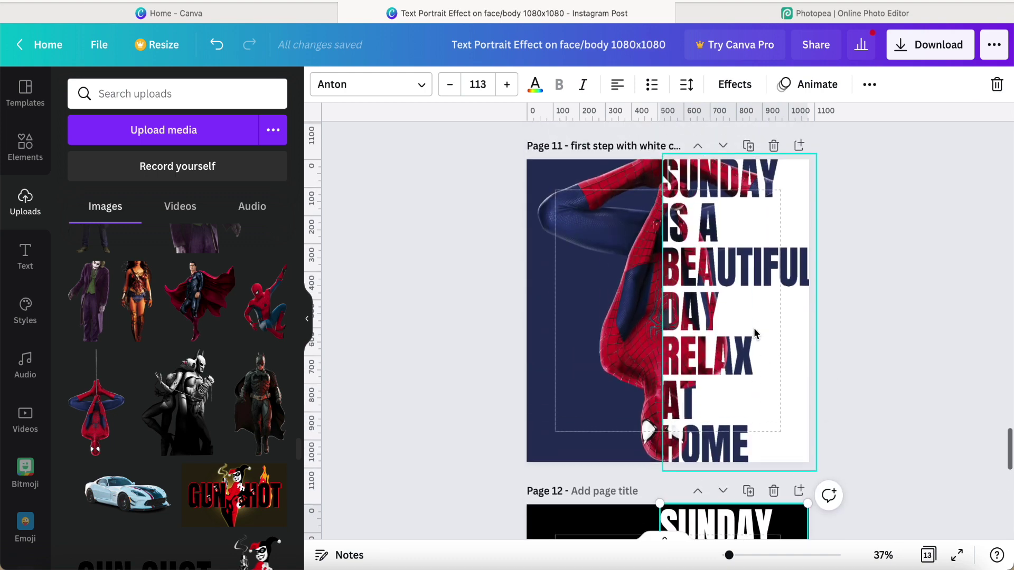
scroll(698, 379, "up", 1)
left_click(699, 378)
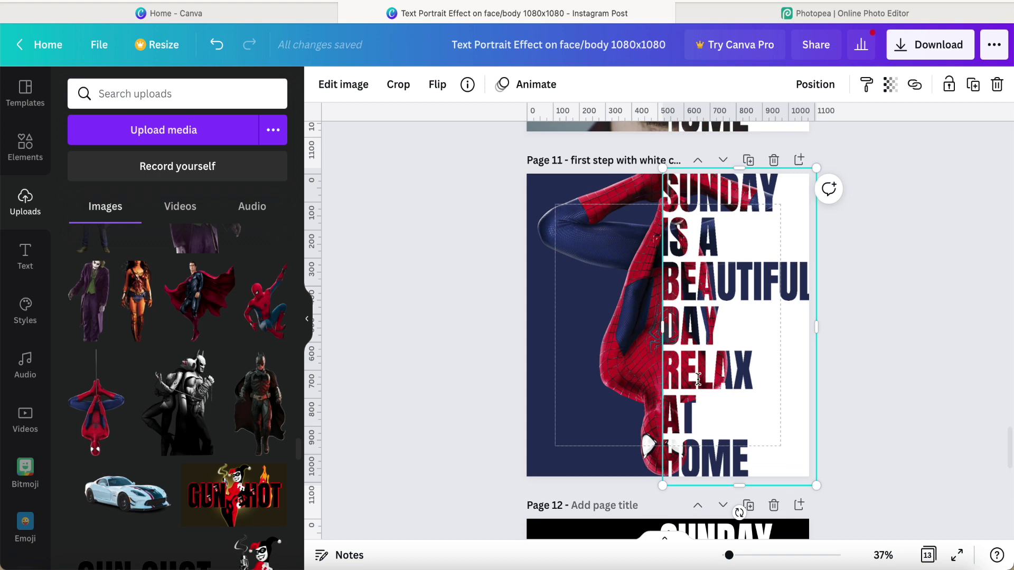
key("ctrl+v")
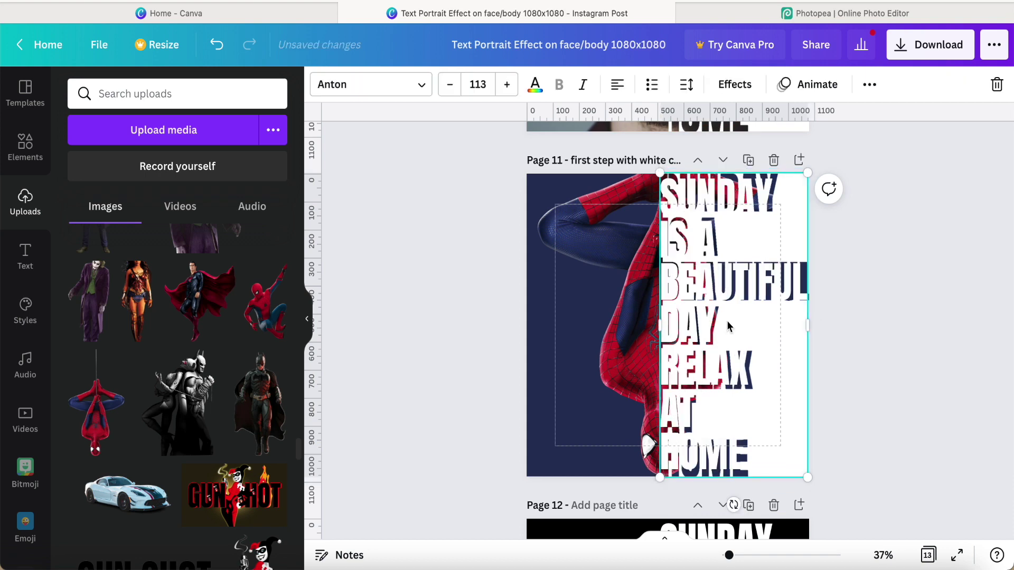
Apply the Hollow effect at thickness 20 to the pasted text and nudge it slightly up.
left_click(735, 85)
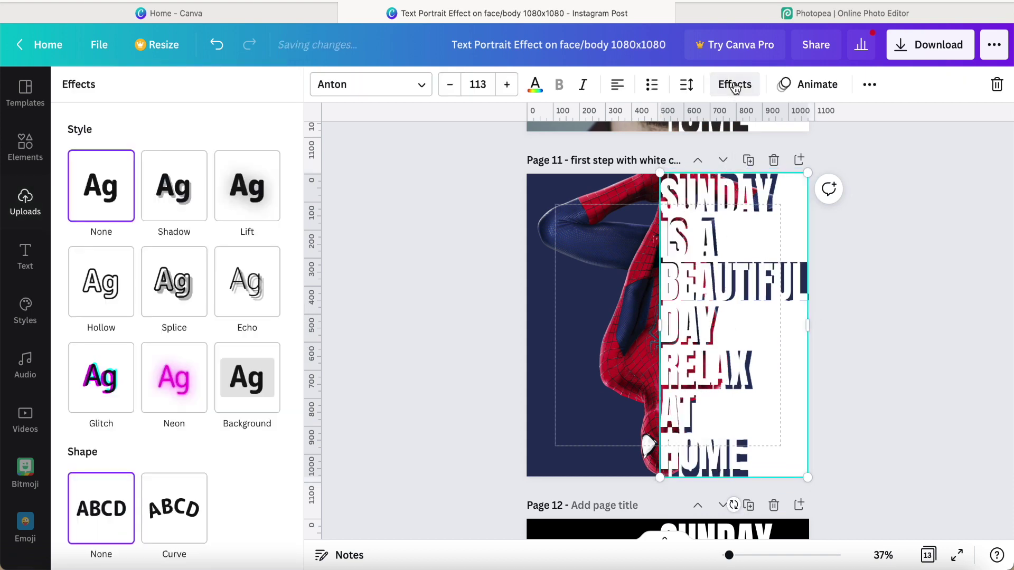
left_click(100, 298)
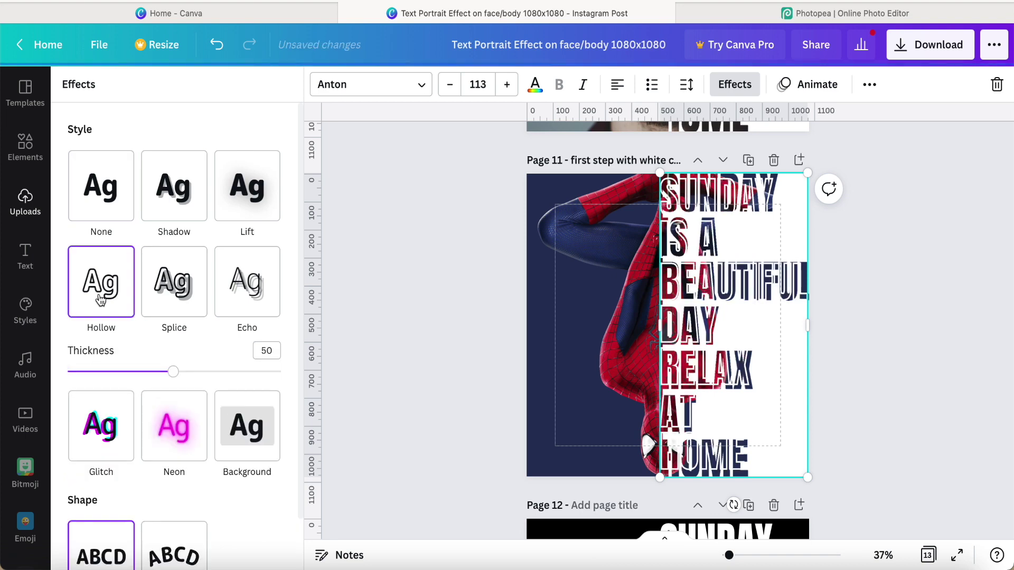
left_click_drag(165, 373, 112, 375)
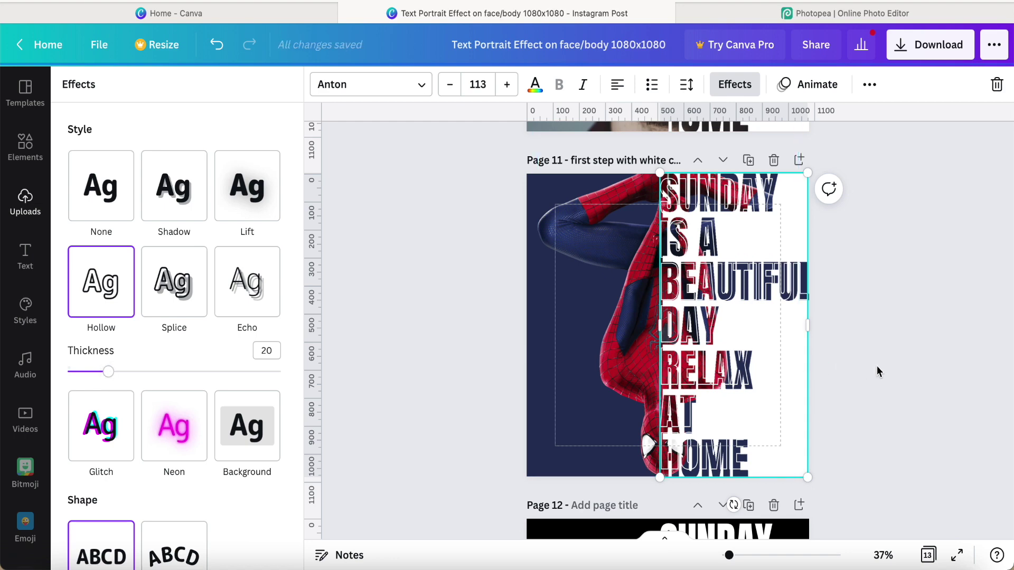
key("Escape")
double_click(733, 337)
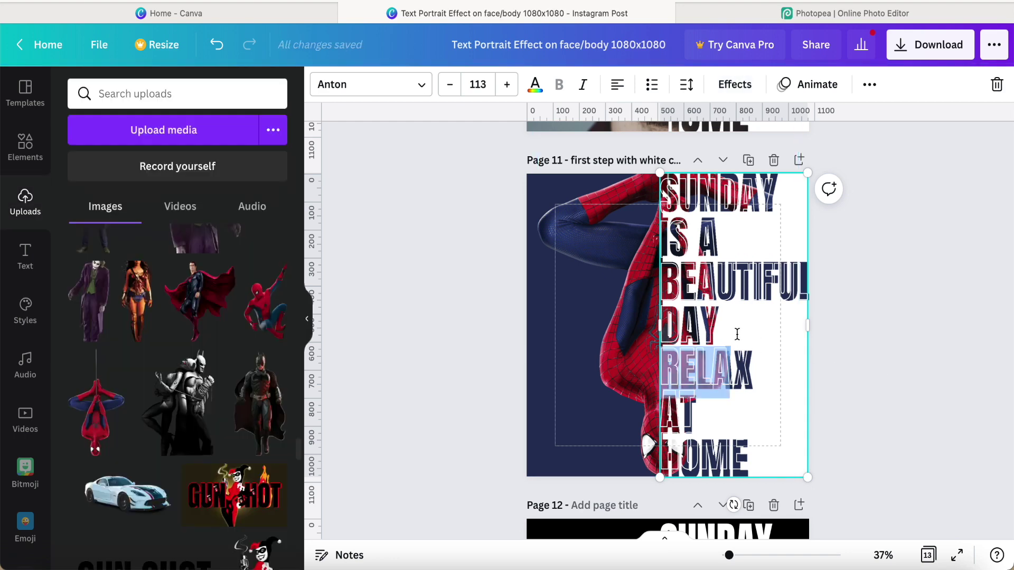
left_click(841, 344)
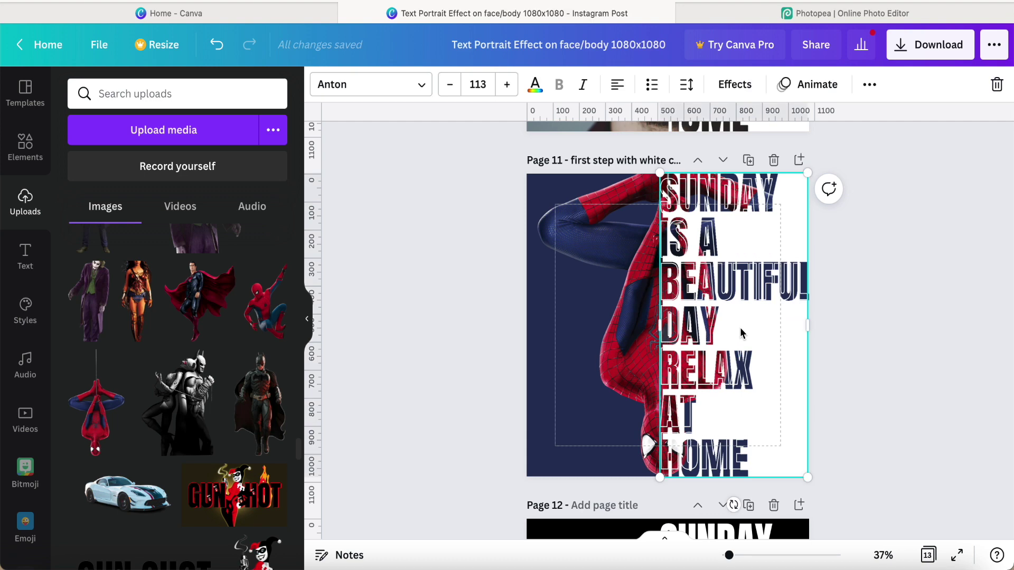